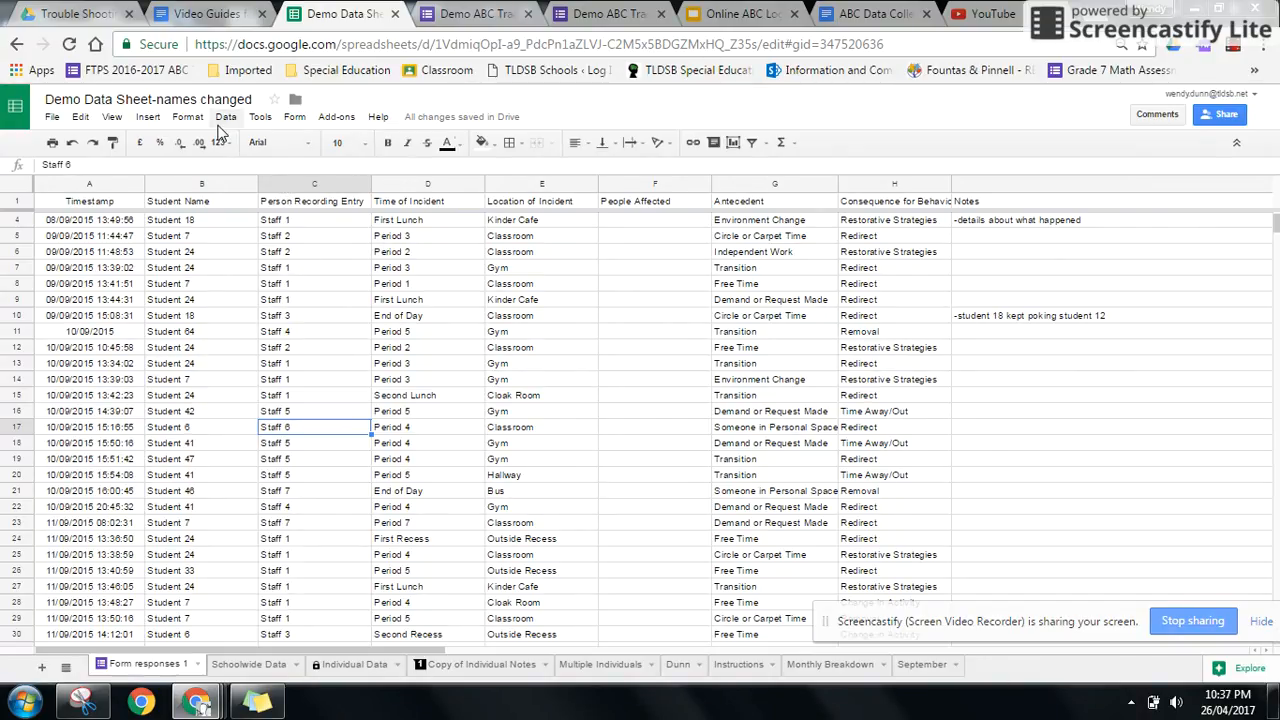
pyautogui.click(292, 120)
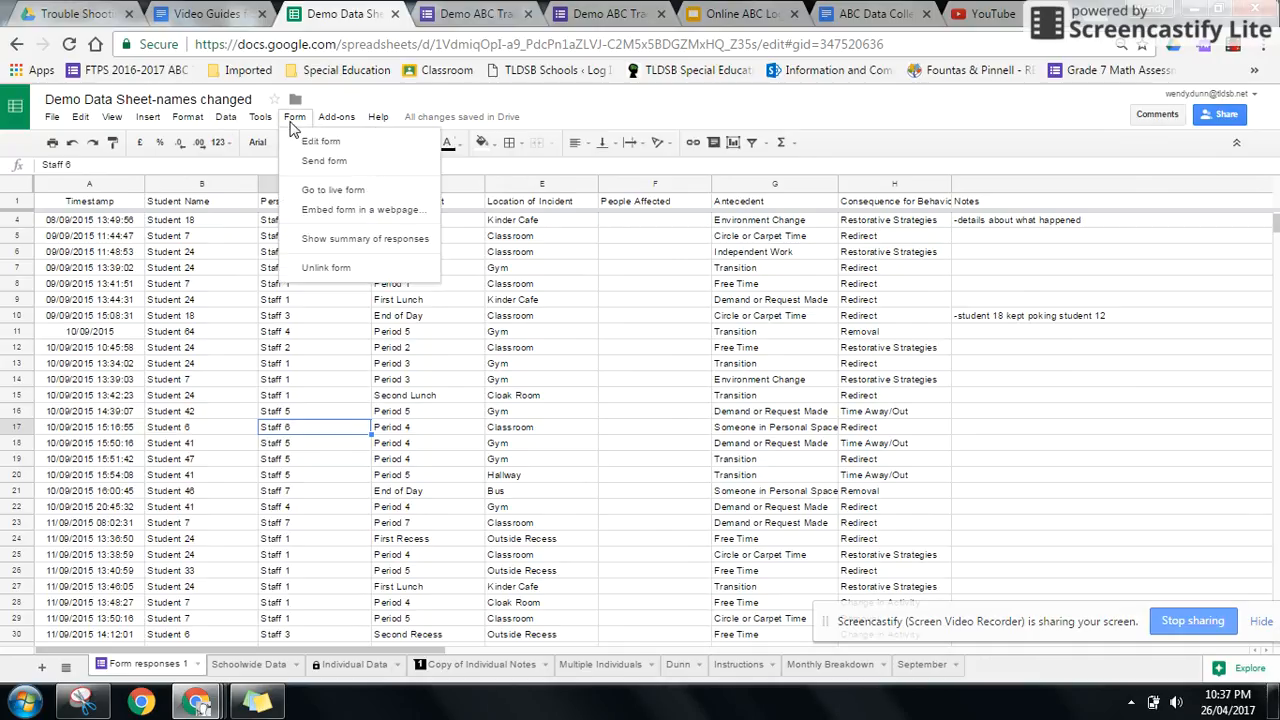
pyautogui.click(260, 118)
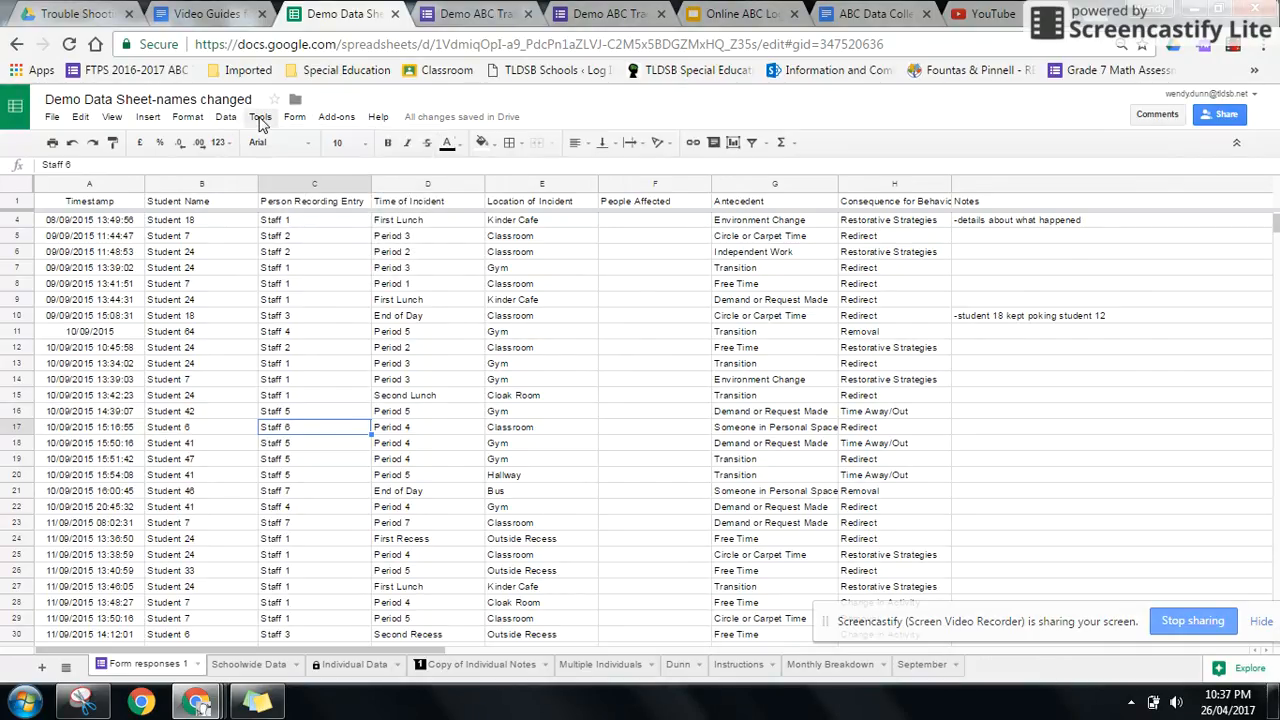
pyautogui.click(226, 118)
pyautogui.click(200, 120)
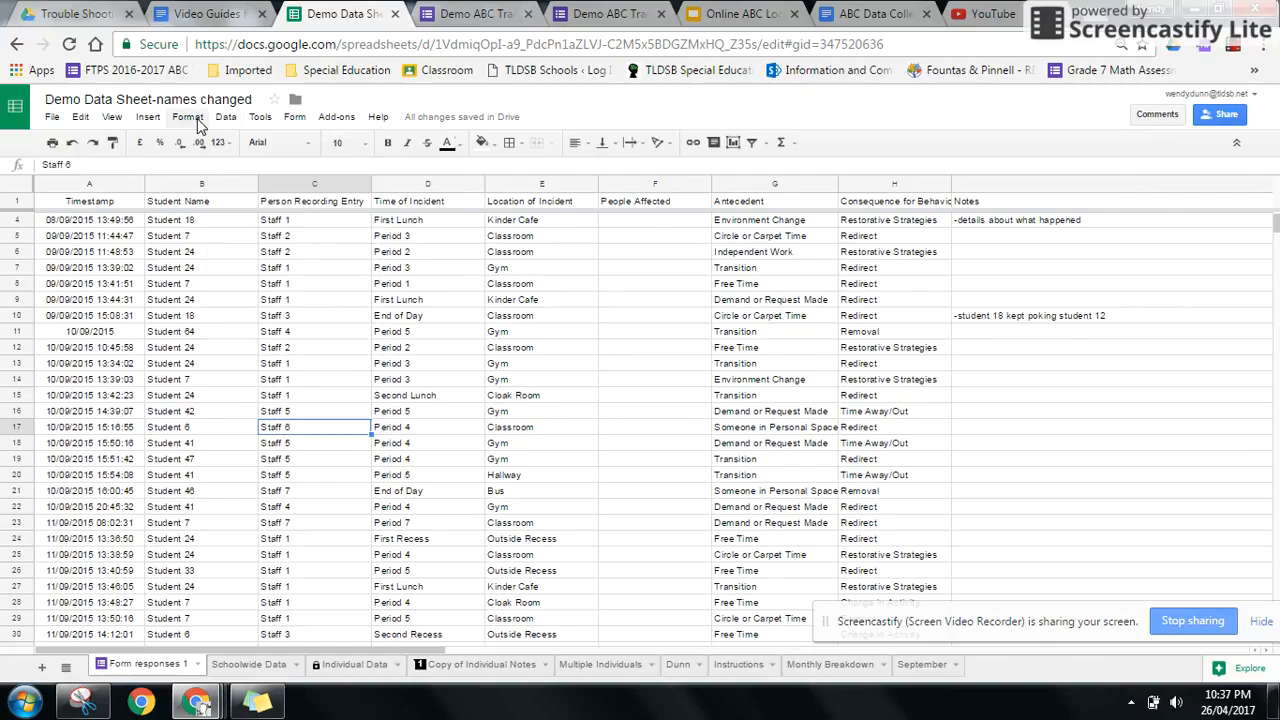
pyautogui.click(198, 120)
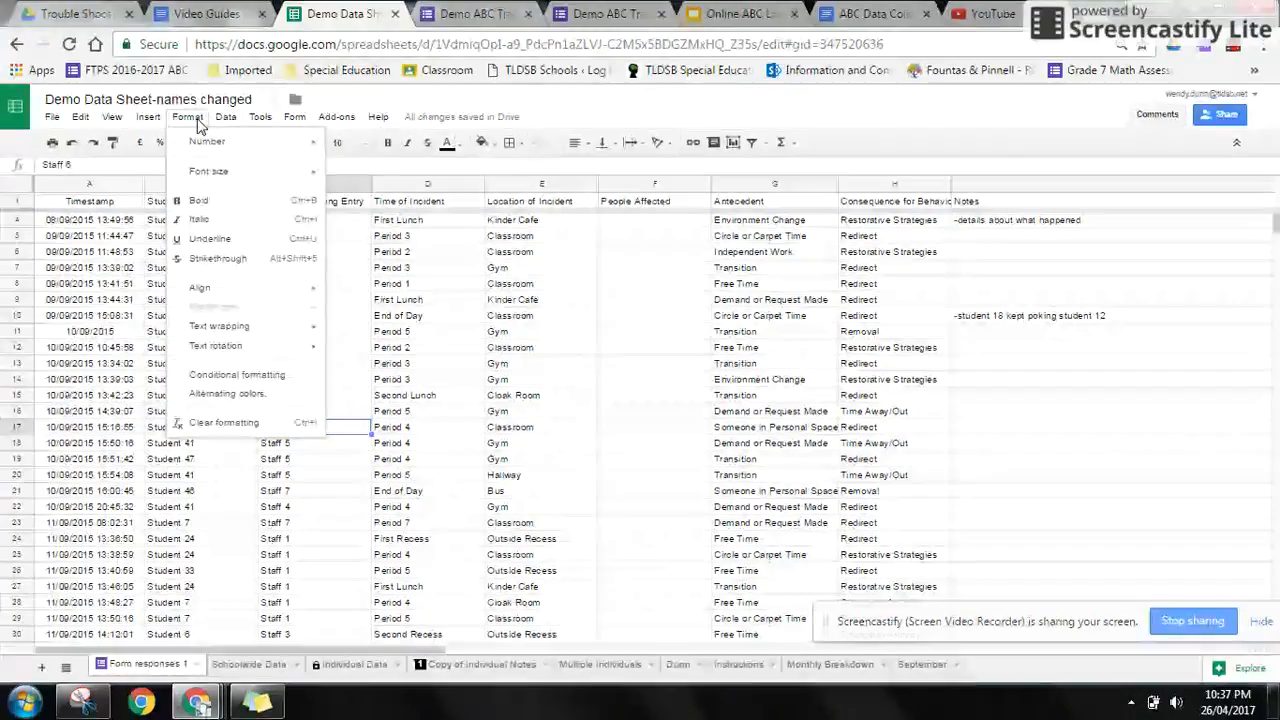
pyautogui.moveTo(310, 128)
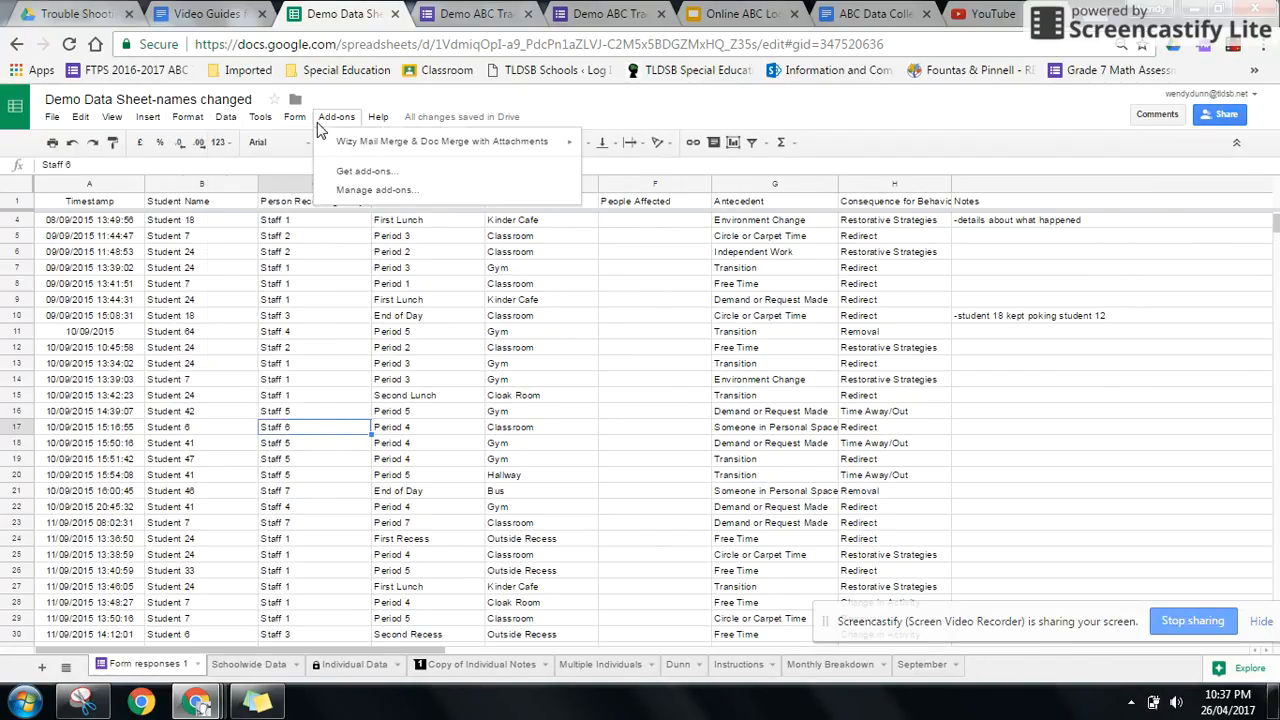
# - Set up protection for the entire Form responses 1 sheet without any excepted cells, and proceed to its editing permissions
pyautogui.moveTo(265, 121)
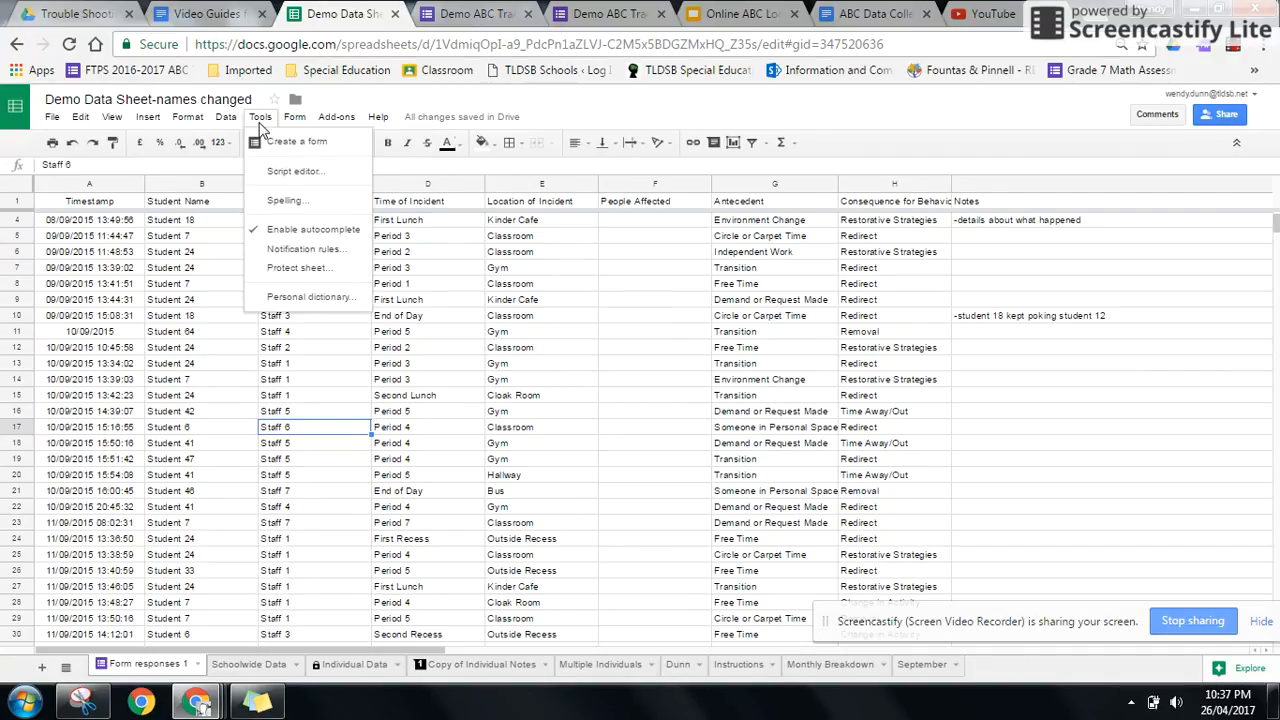
pyautogui.click(309, 272)
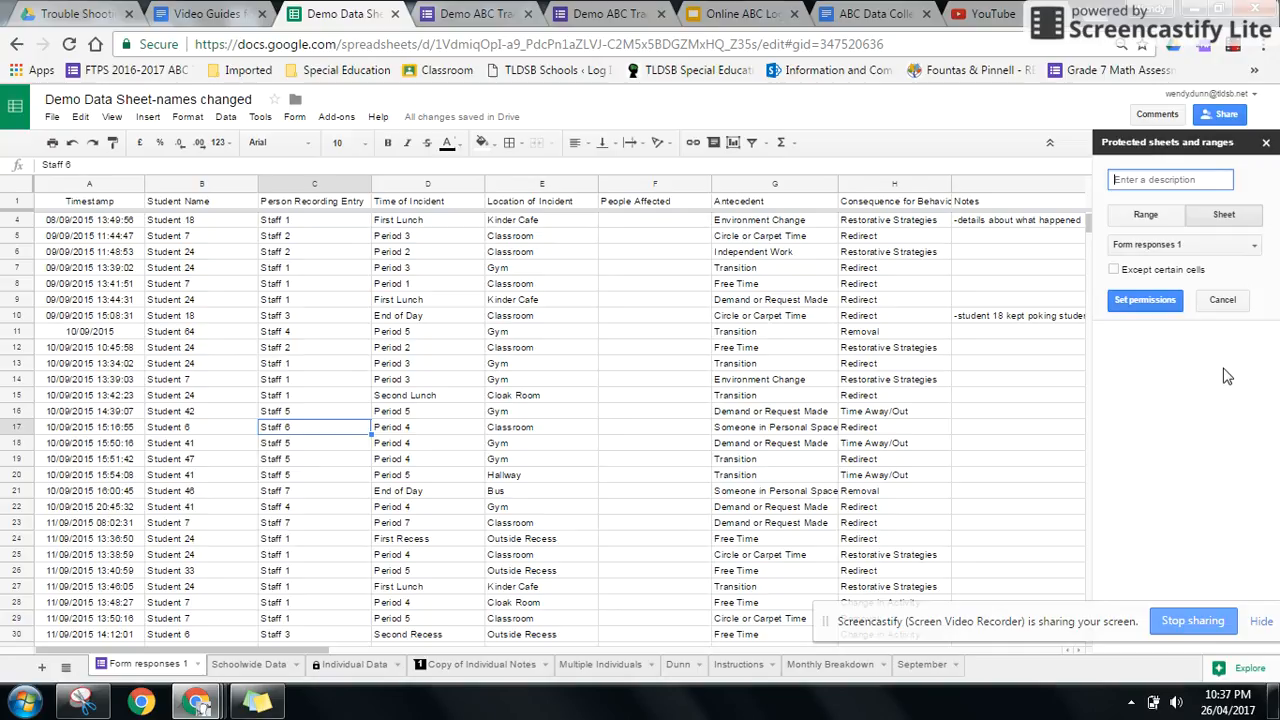
pyautogui.click(1250, 247)
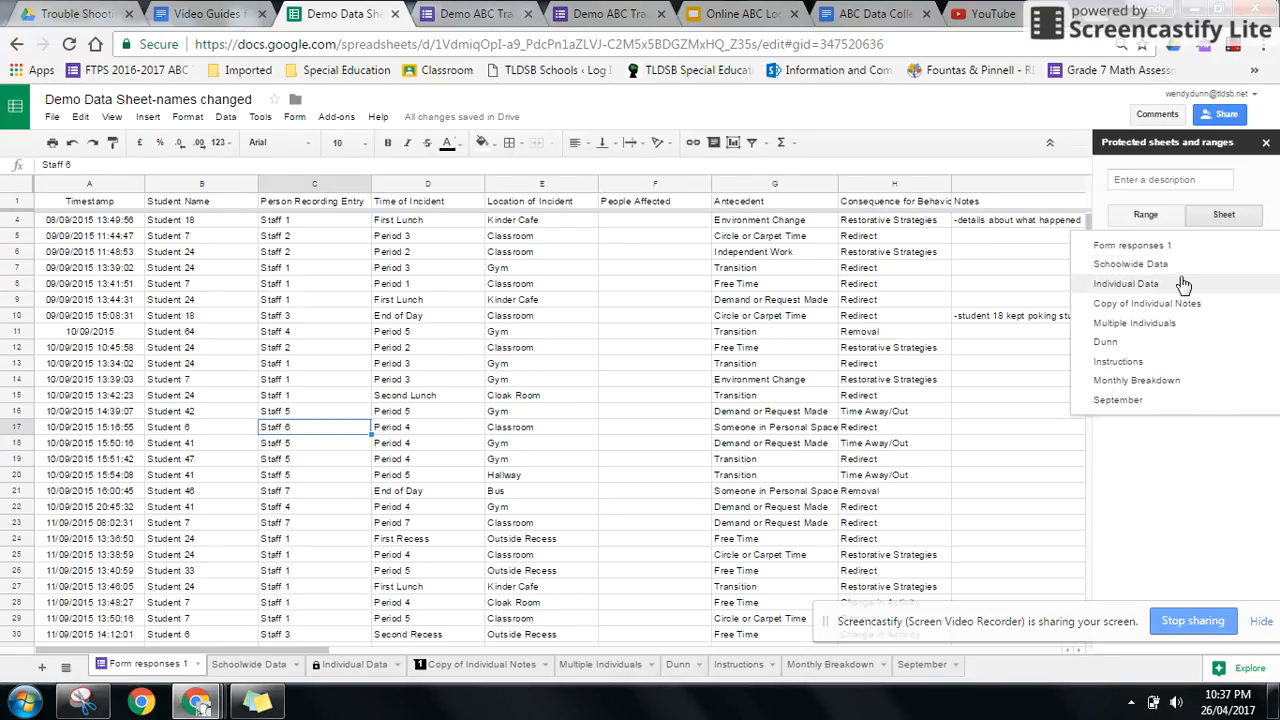
pyautogui.click(1167, 250)
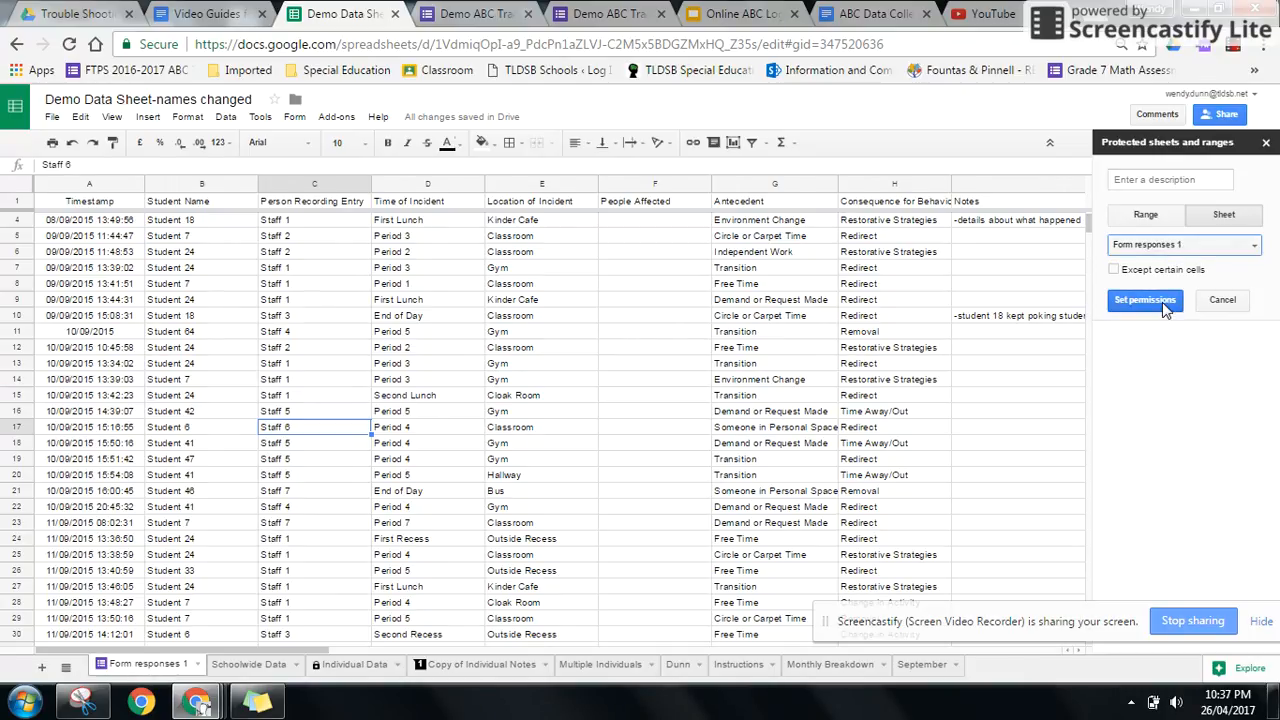
pyautogui.click(1116, 271)
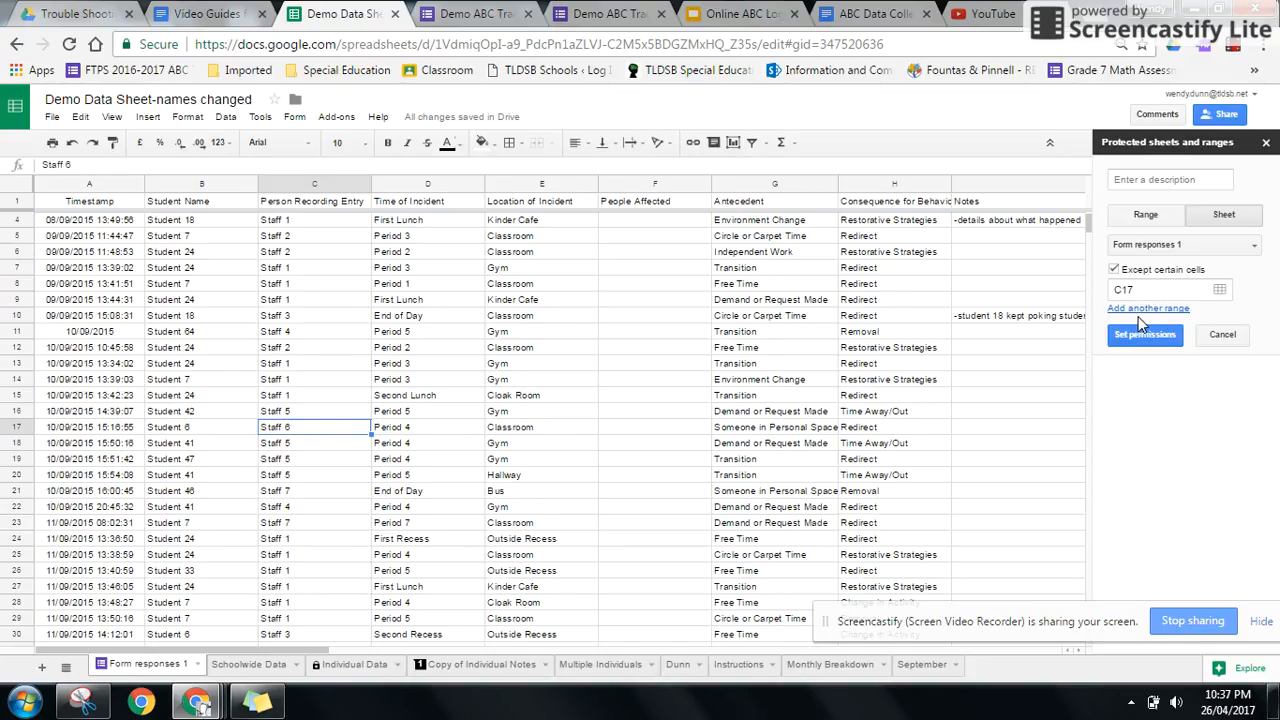
pyautogui.click(1114, 271)
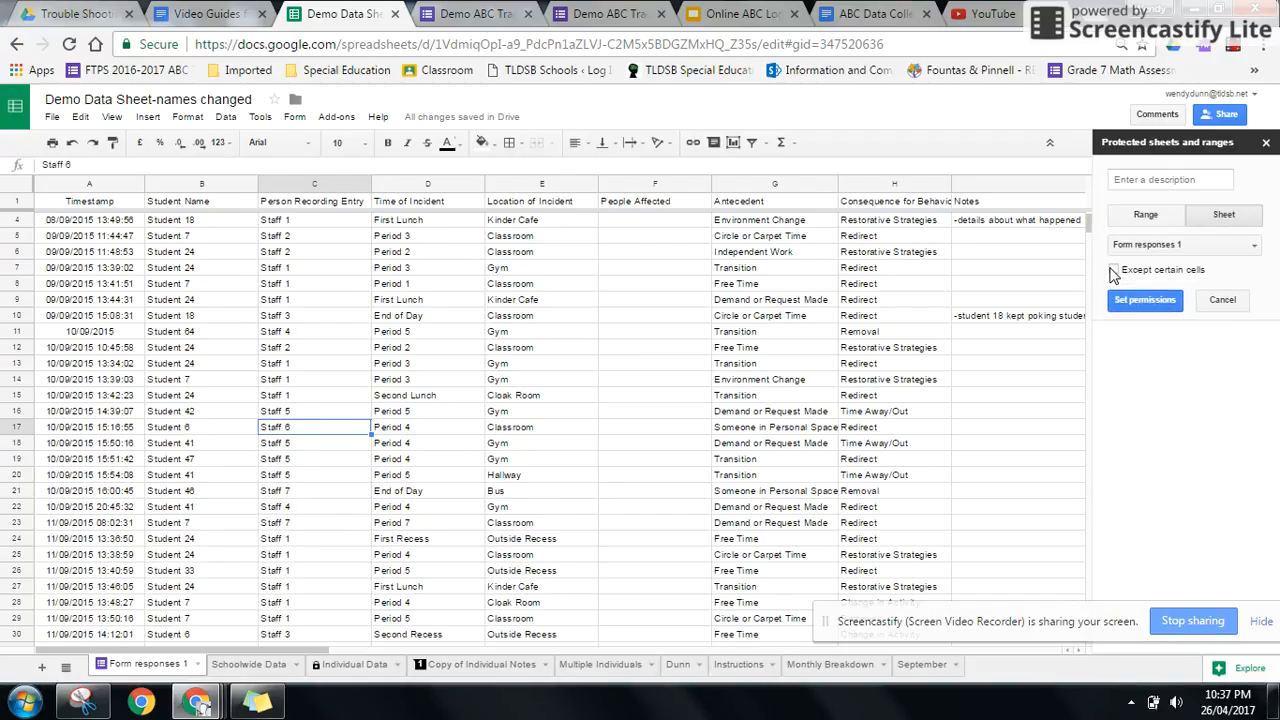
pyautogui.click(1170, 306)
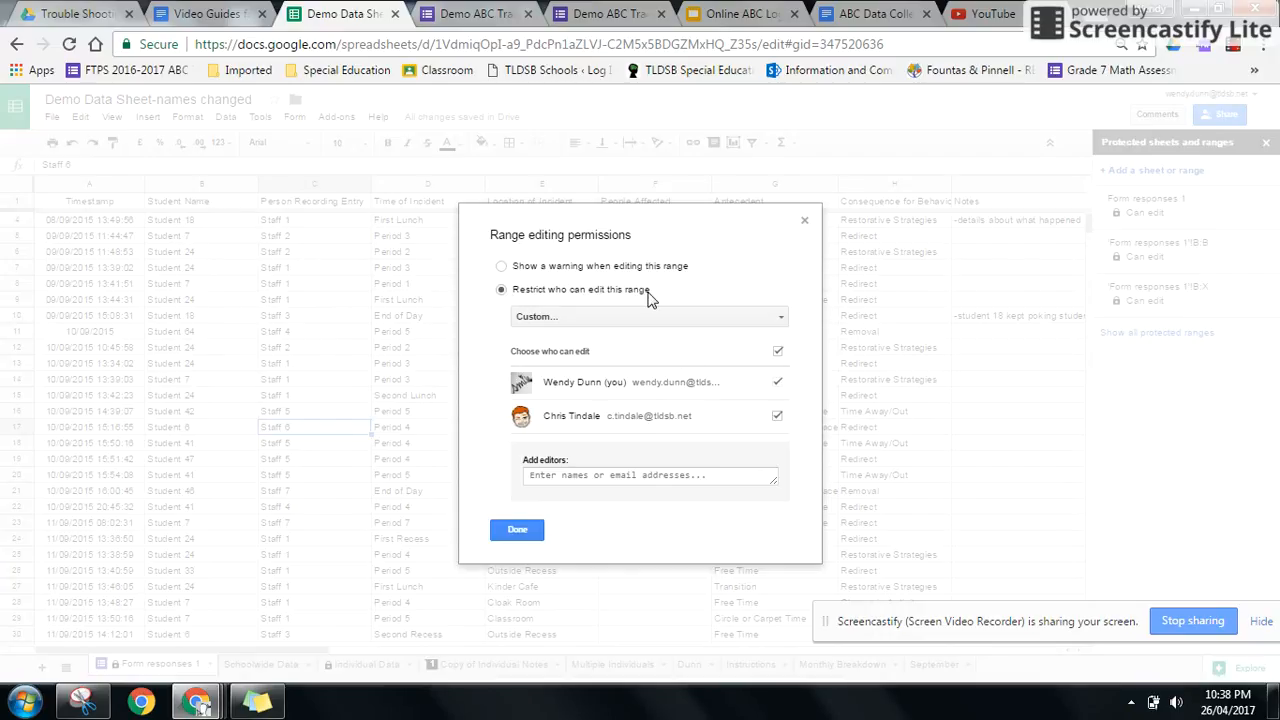
# - Restrict editing of the Form responses 1 sheet to the custom list of editors, save it and close the protection settings
pyautogui.click(780, 320)
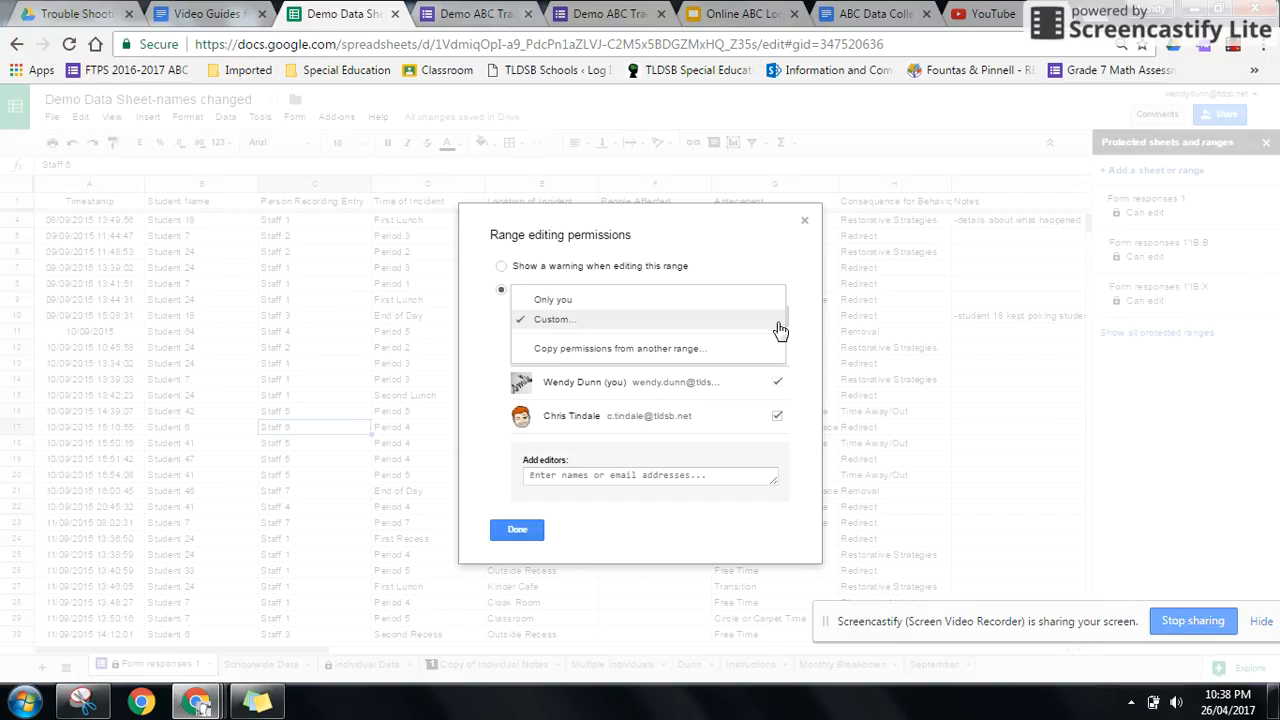
pyautogui.click(640, 322)
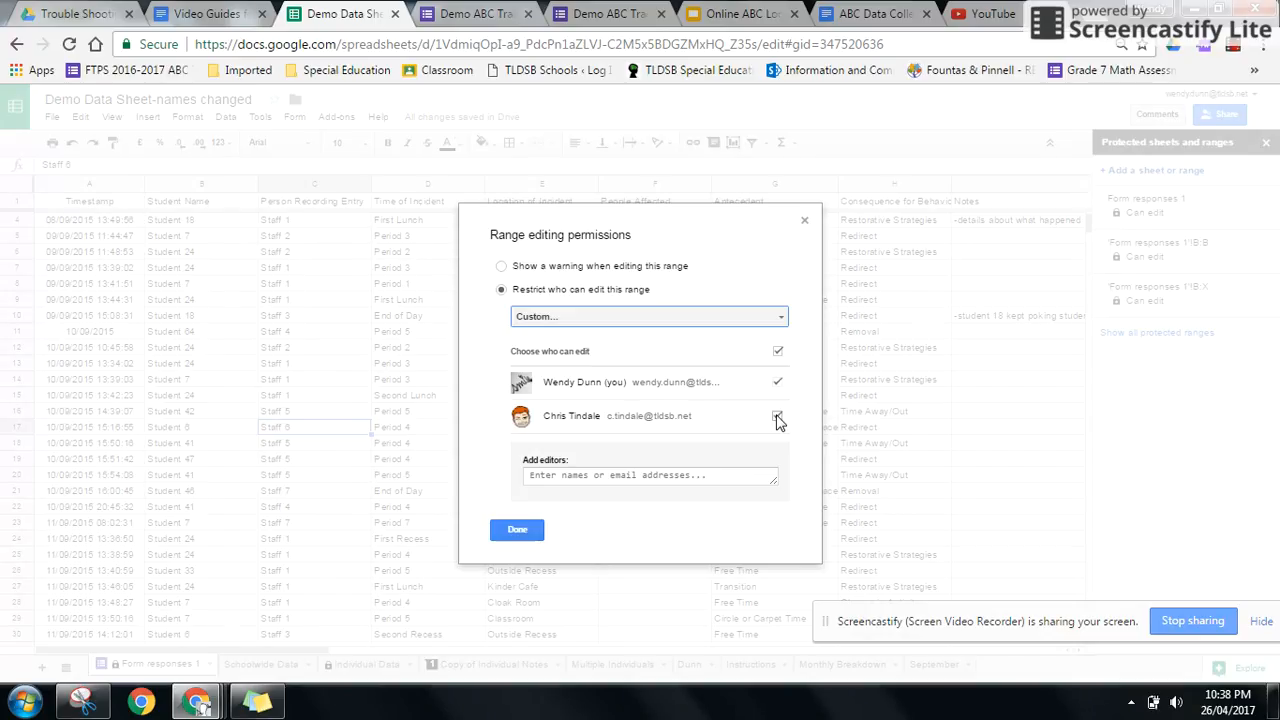
pyautogui.click(517, 530)
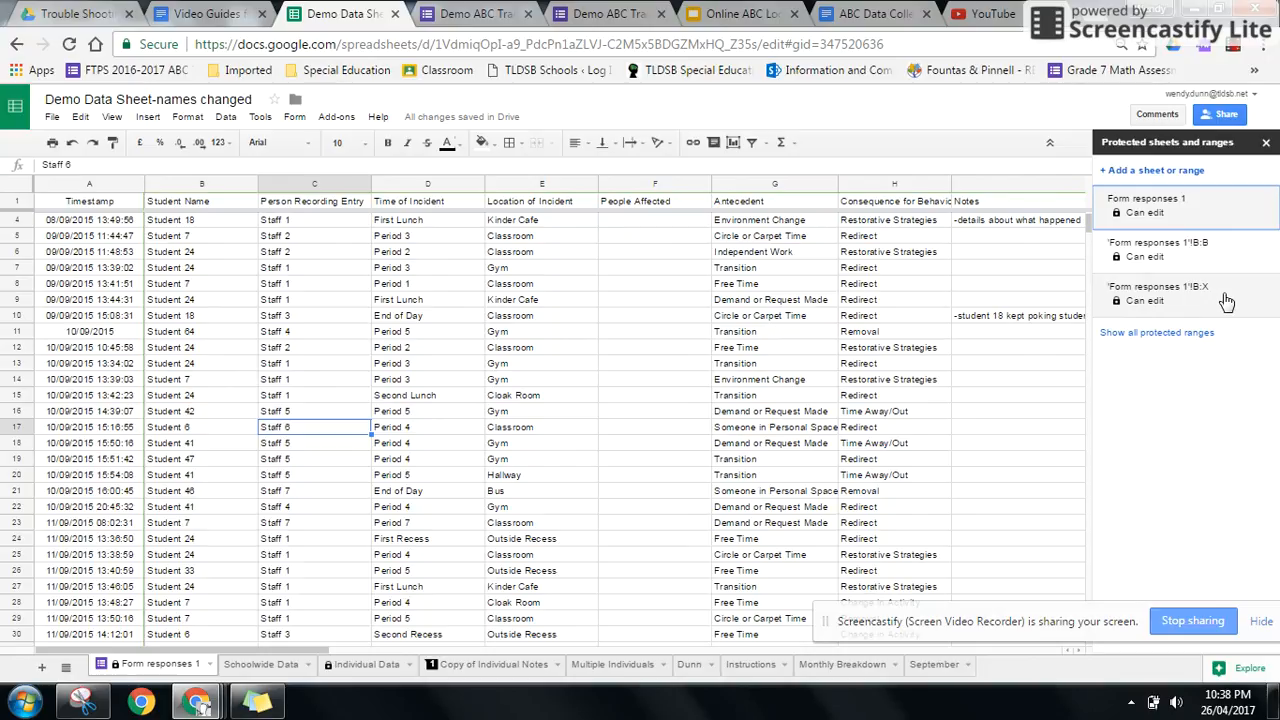
pyautogui.click(1266, 147)
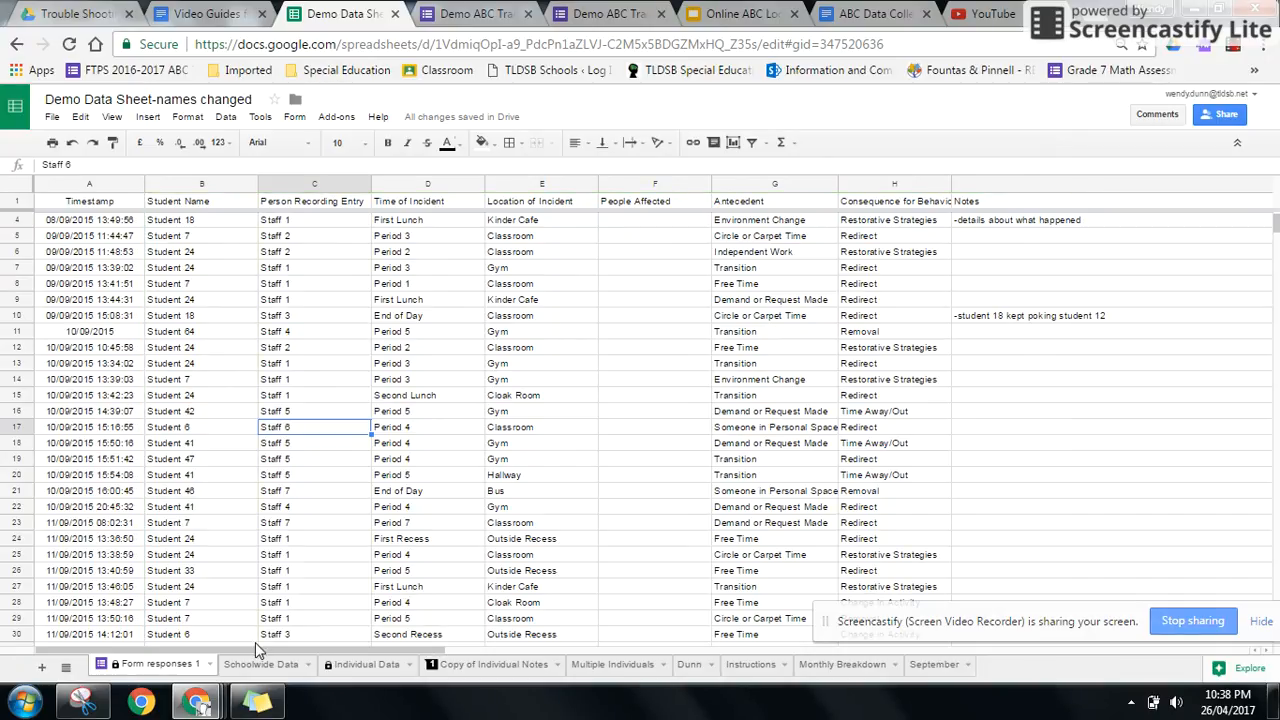
# - Start a sheet protection for the Schoolwide Data sheet that allows exceptions for certain cells
pyautogui.click(278, 666)
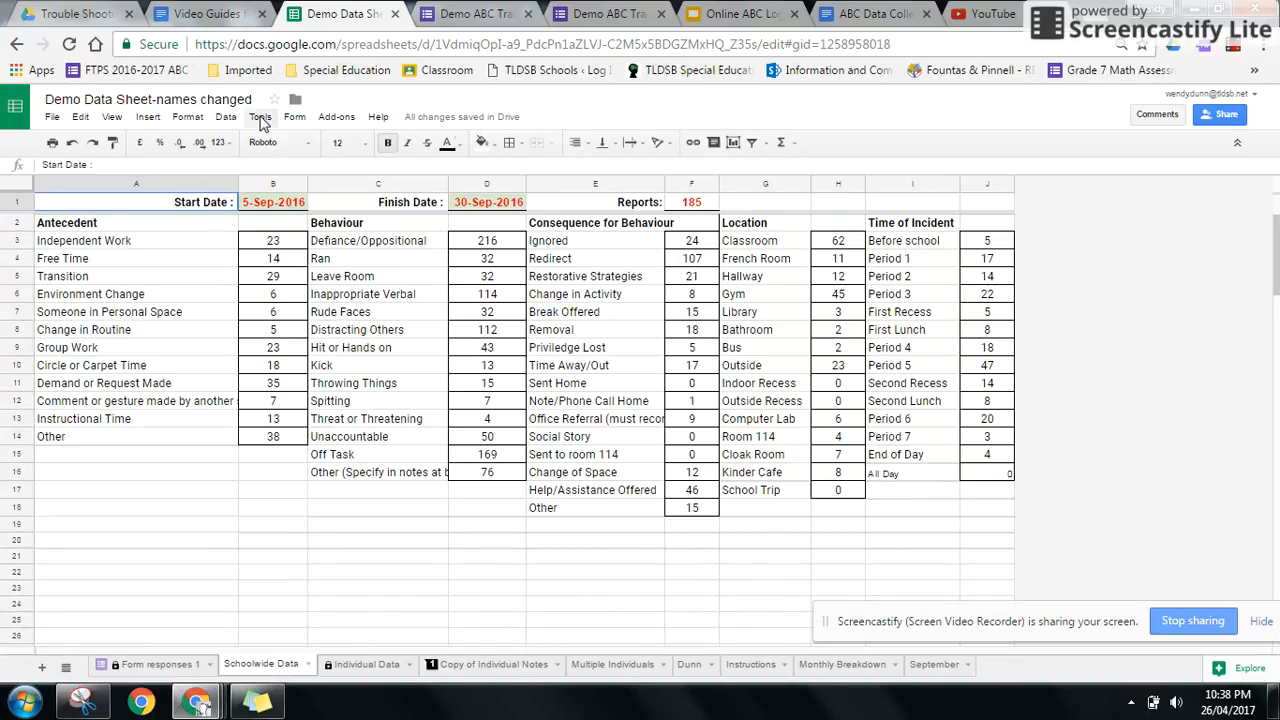
pyautogui.click(260, 117)
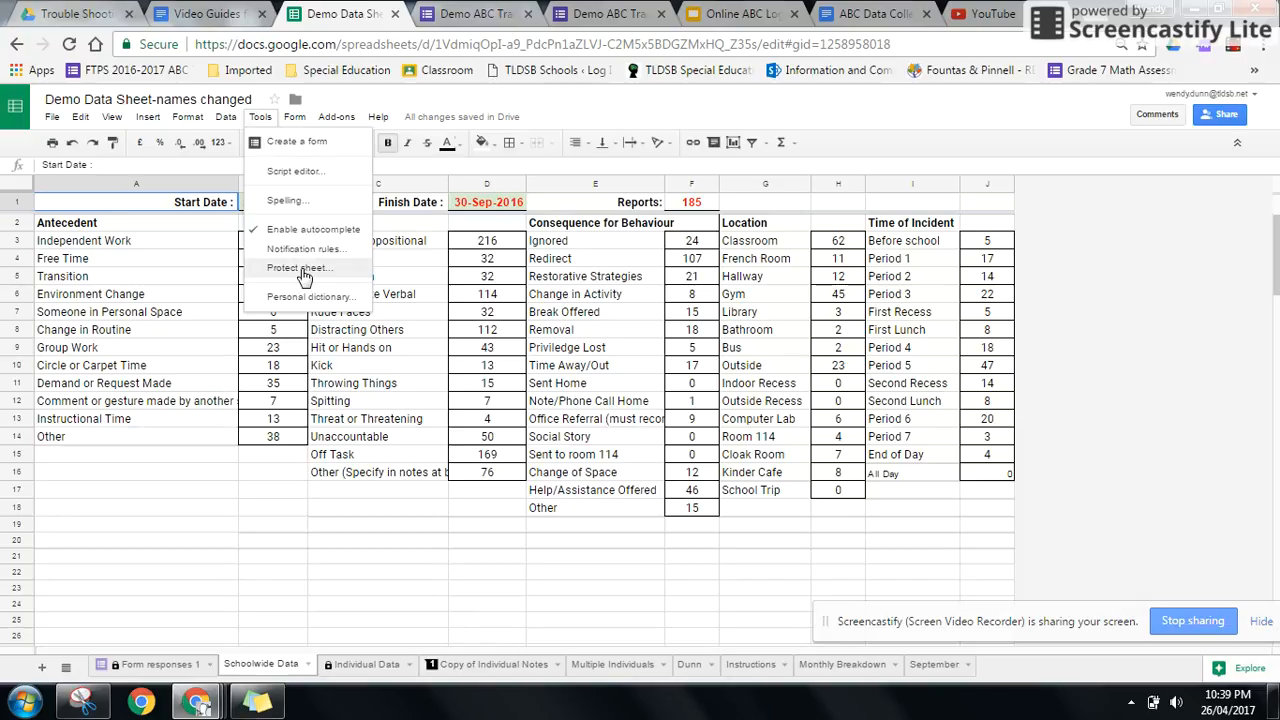
pyautogui.click(300, 269)
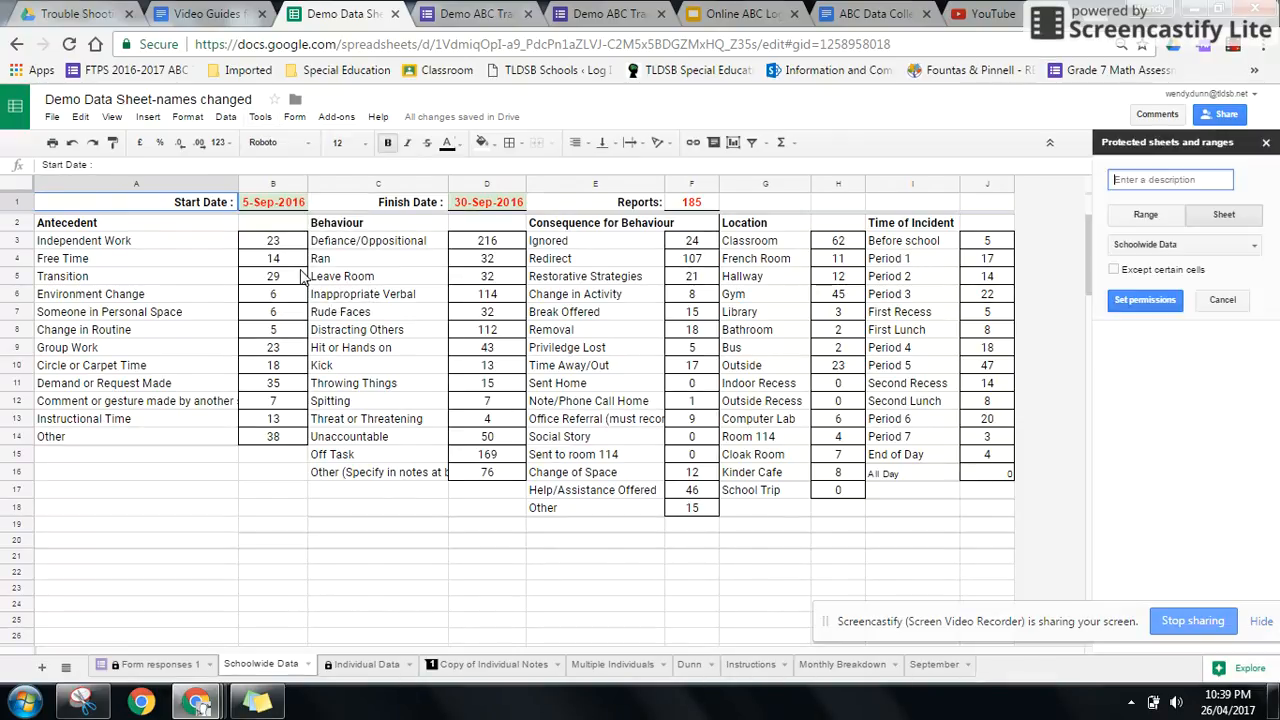
pyautogui.click(1116, 270)
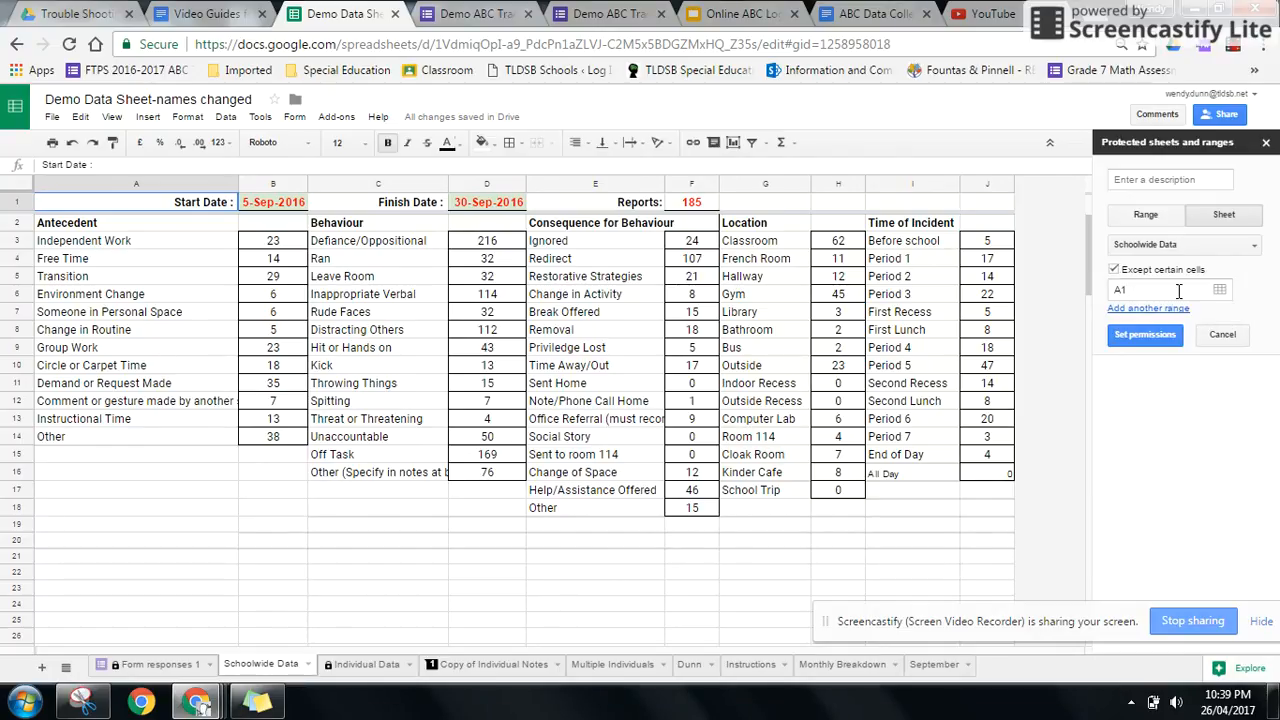
# - Exclude the start date cell B1 and the finish date cell D1 from the Schoolwide Data sheet protection
pyautogui.click(290, 205)
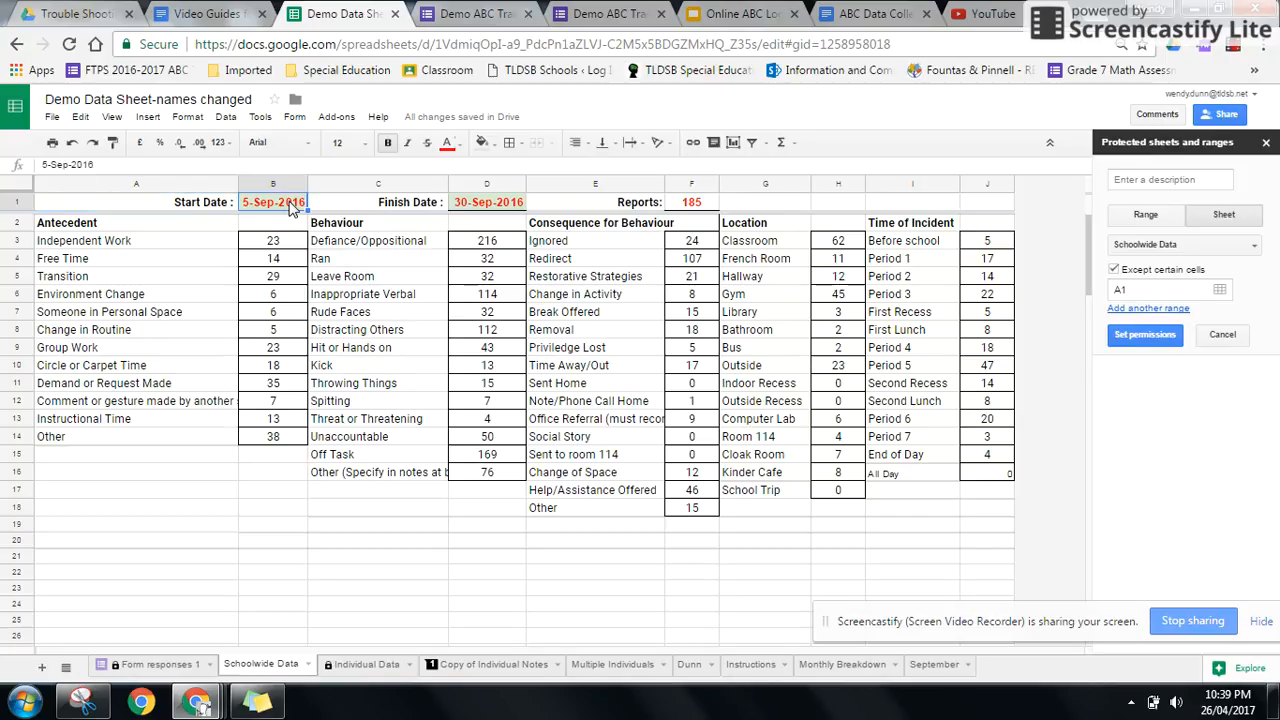
pyautogui.click(1218, 290)
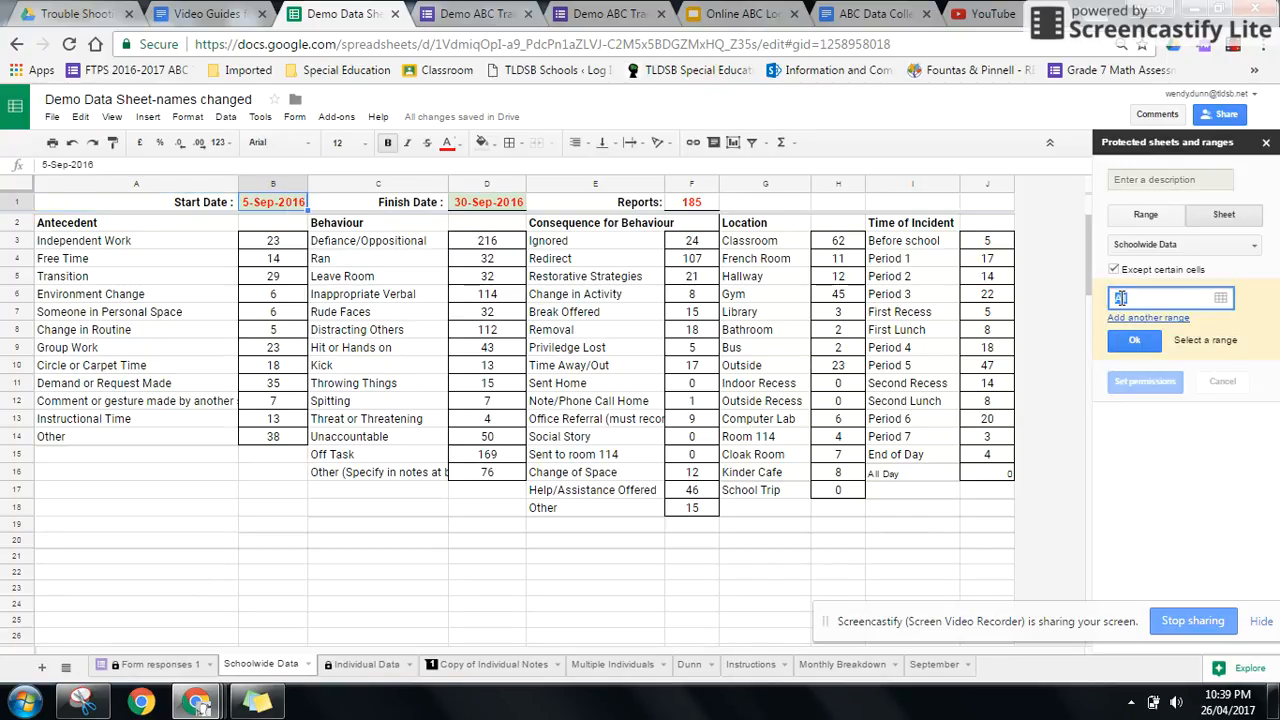
pyautogui.press('BackSpace')
pyautogui.write('B1')
pyautogui.click(1145, 318)
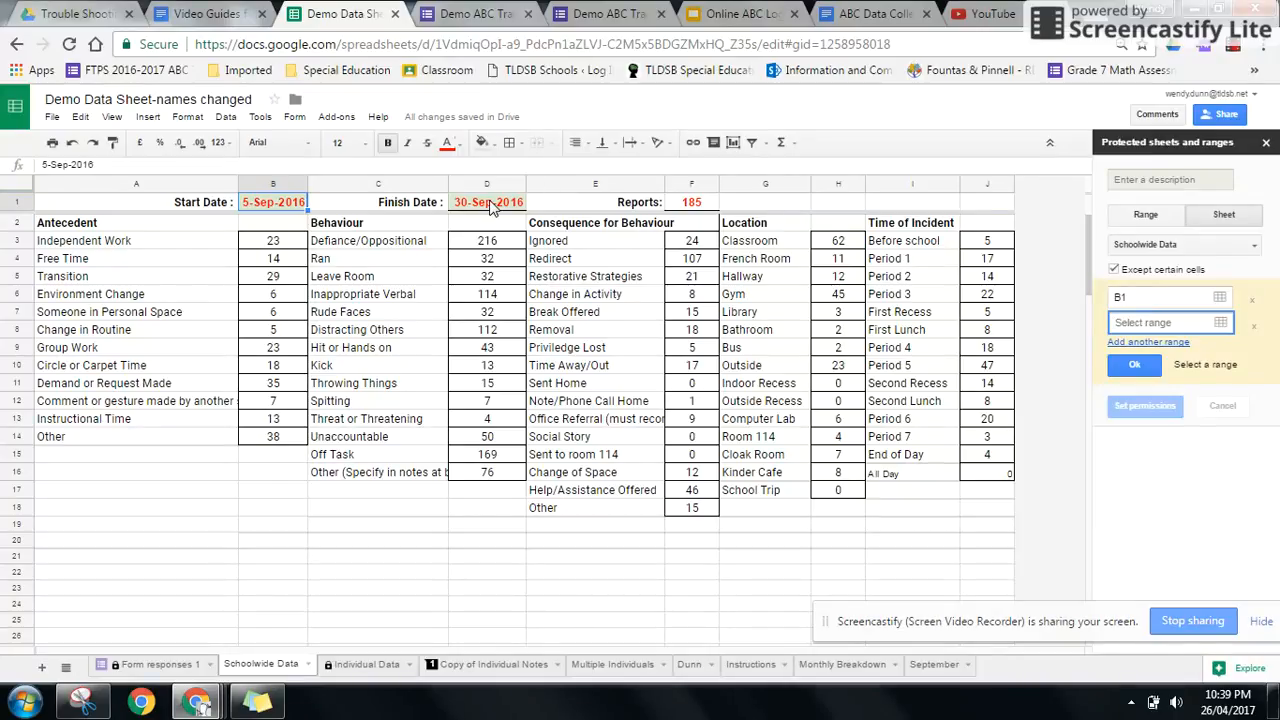
pyautogui.write('D1')
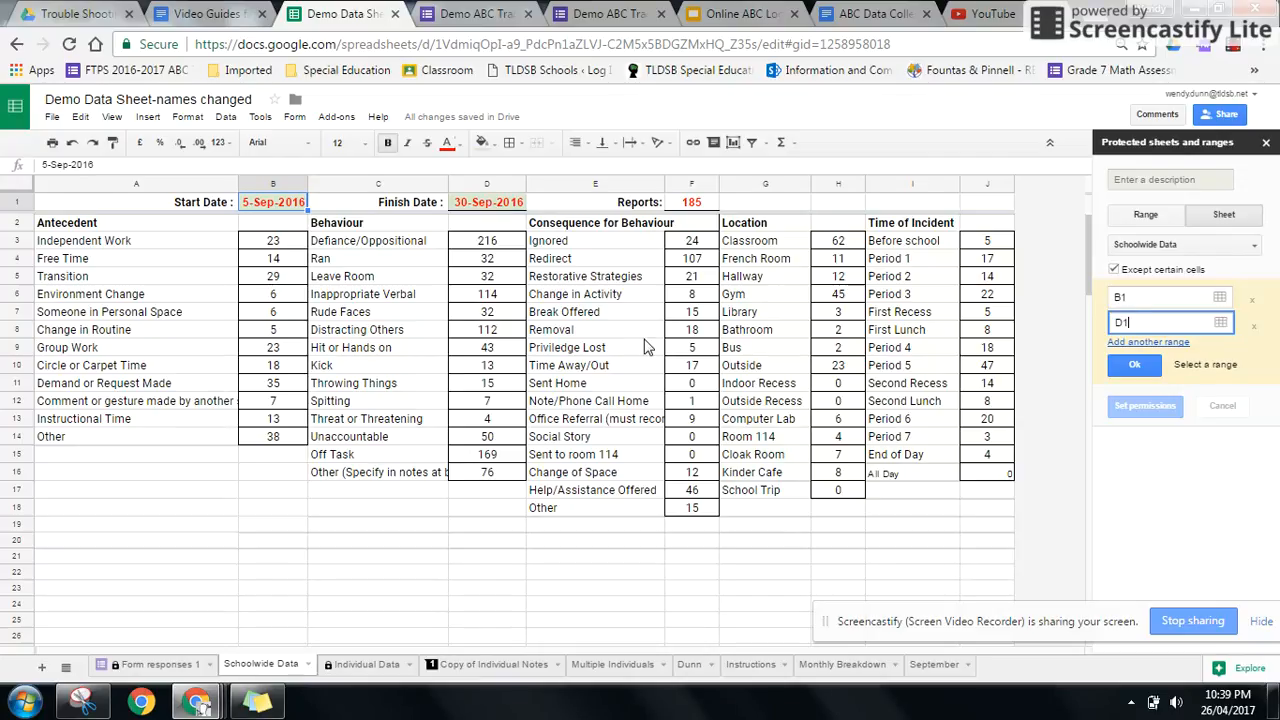
pyautogui.click(1133, 366)
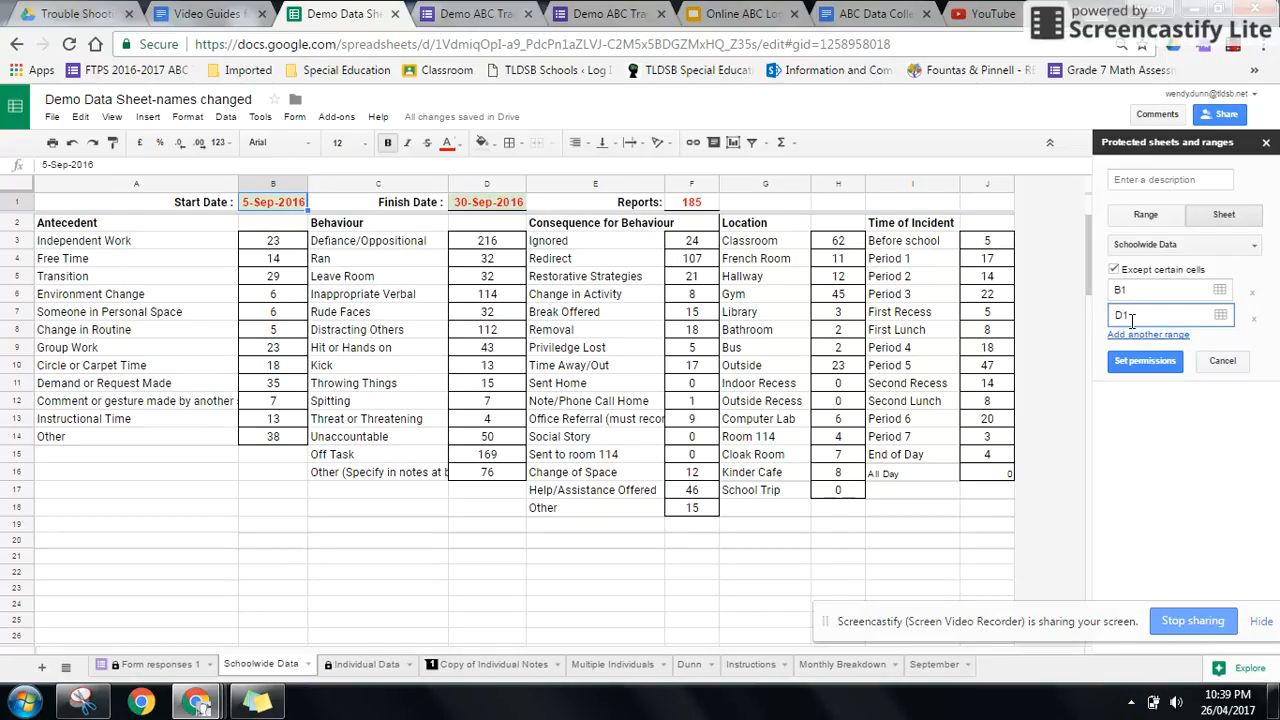
# - Restrict editing of the Schoolwide Data sheet to a custom list with both listed editors allowed, and save the permissions
pyautogui.click(1152, 368)
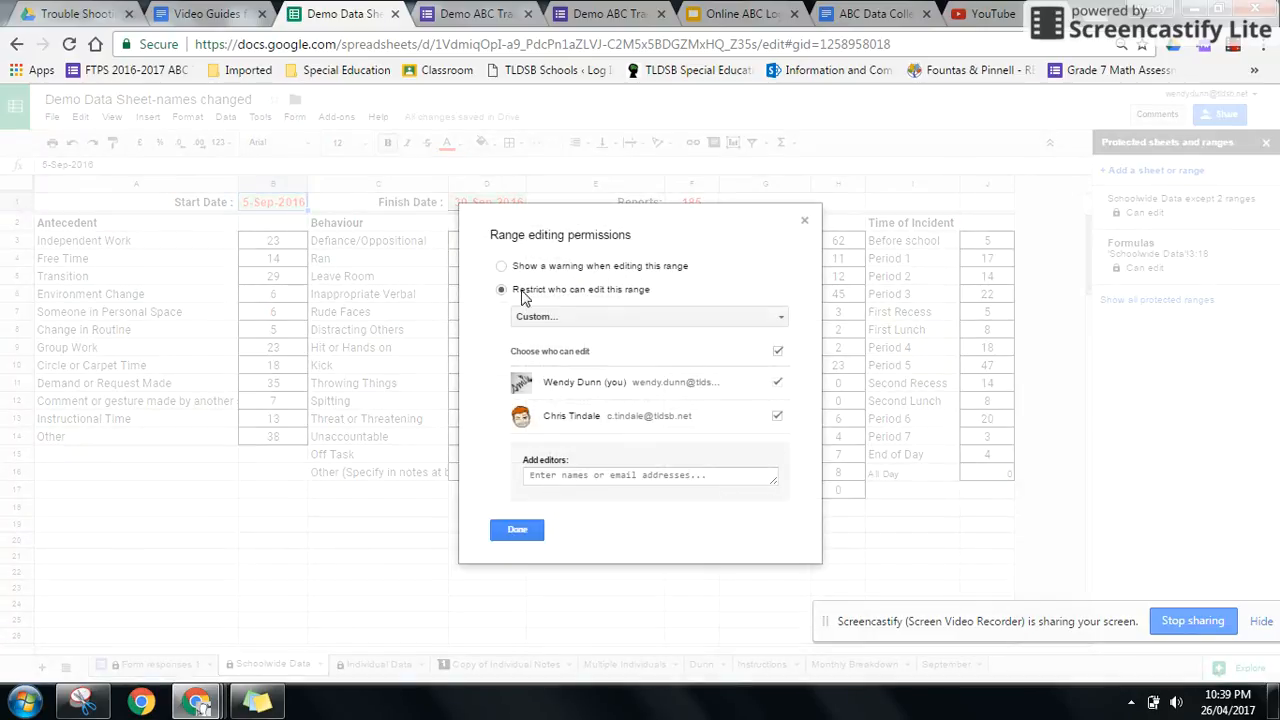
pyautogui.click(502, 267)
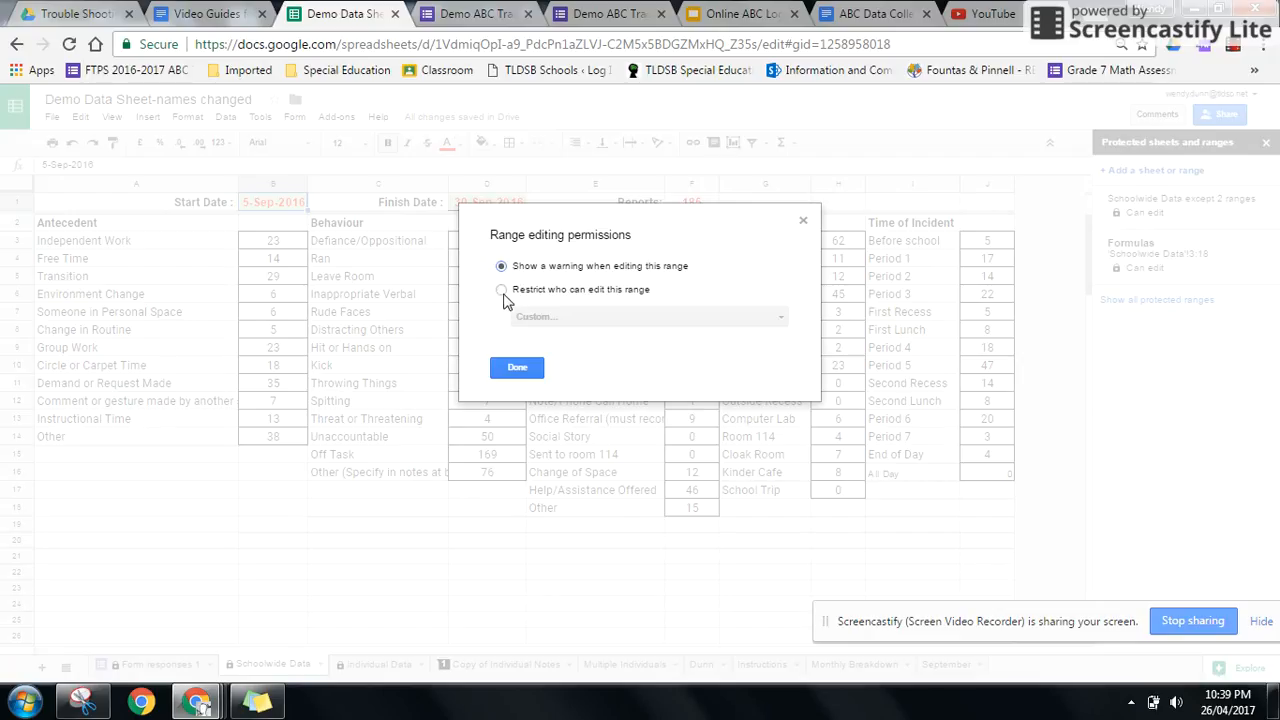
pyautogui.click(502, 292)
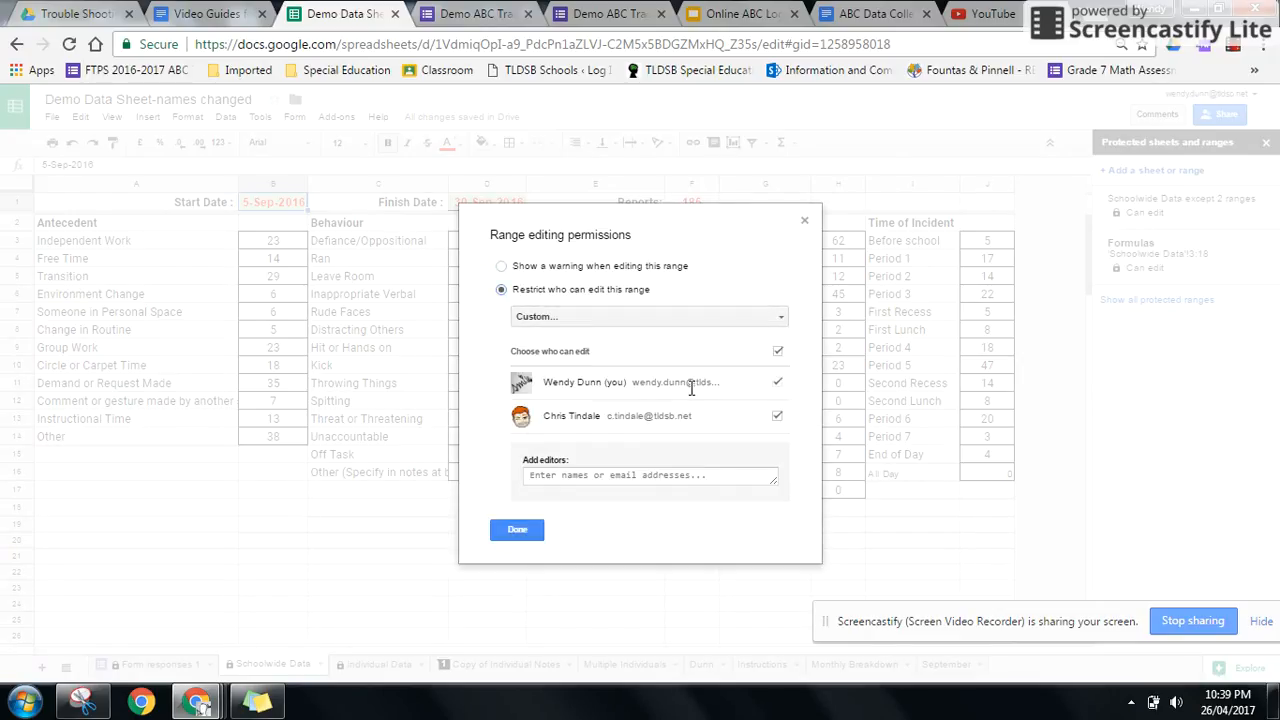
pyautogui.click(783, 325)
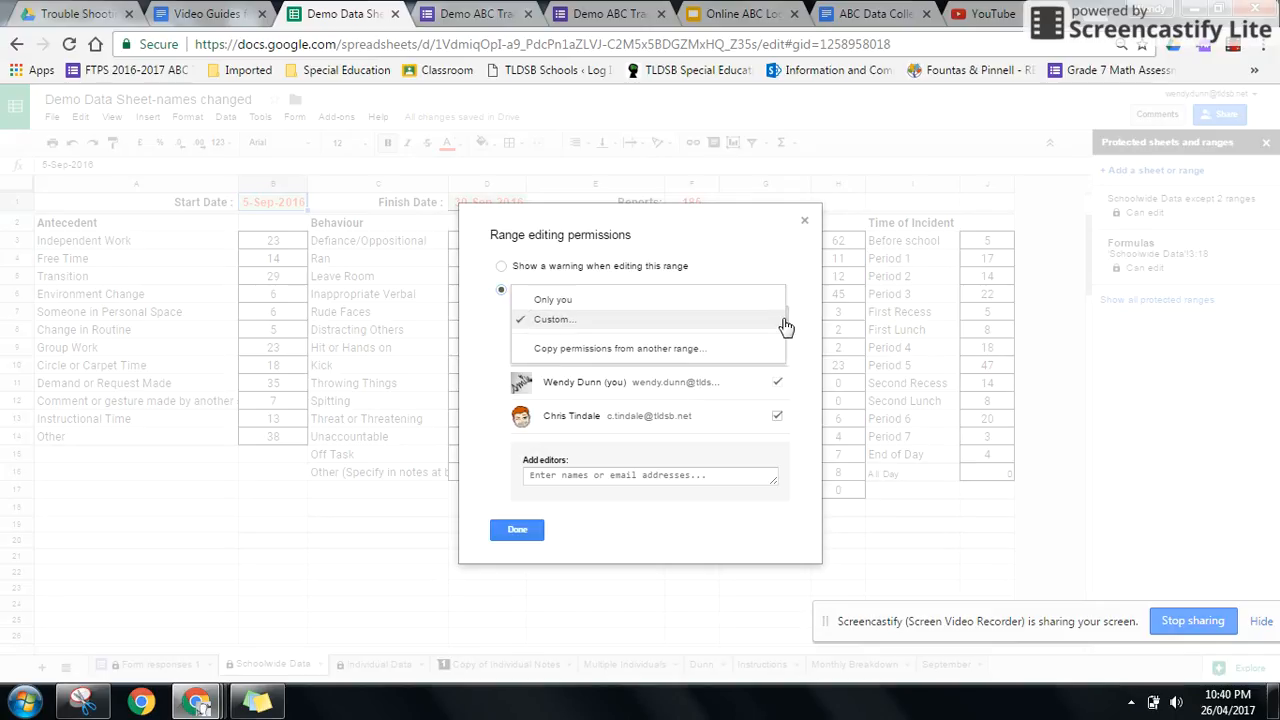
pyautogui.click(785, 325)
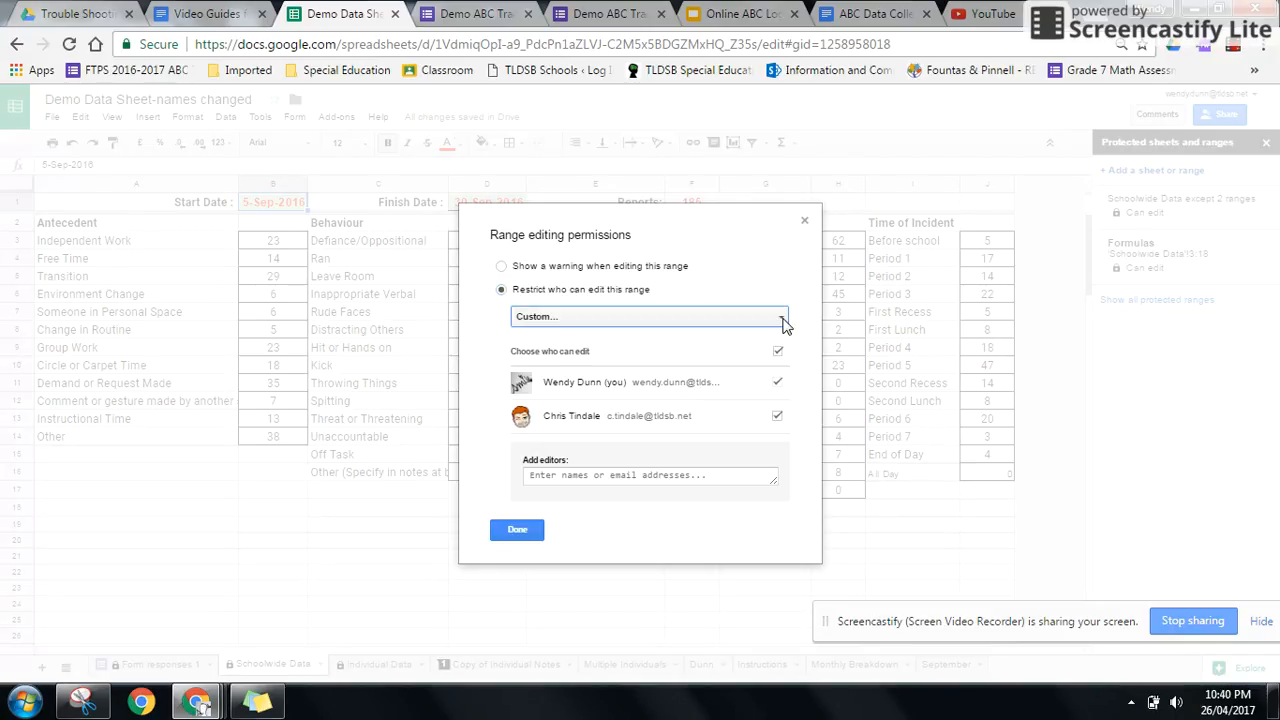
pyautogui.click(783, 325)
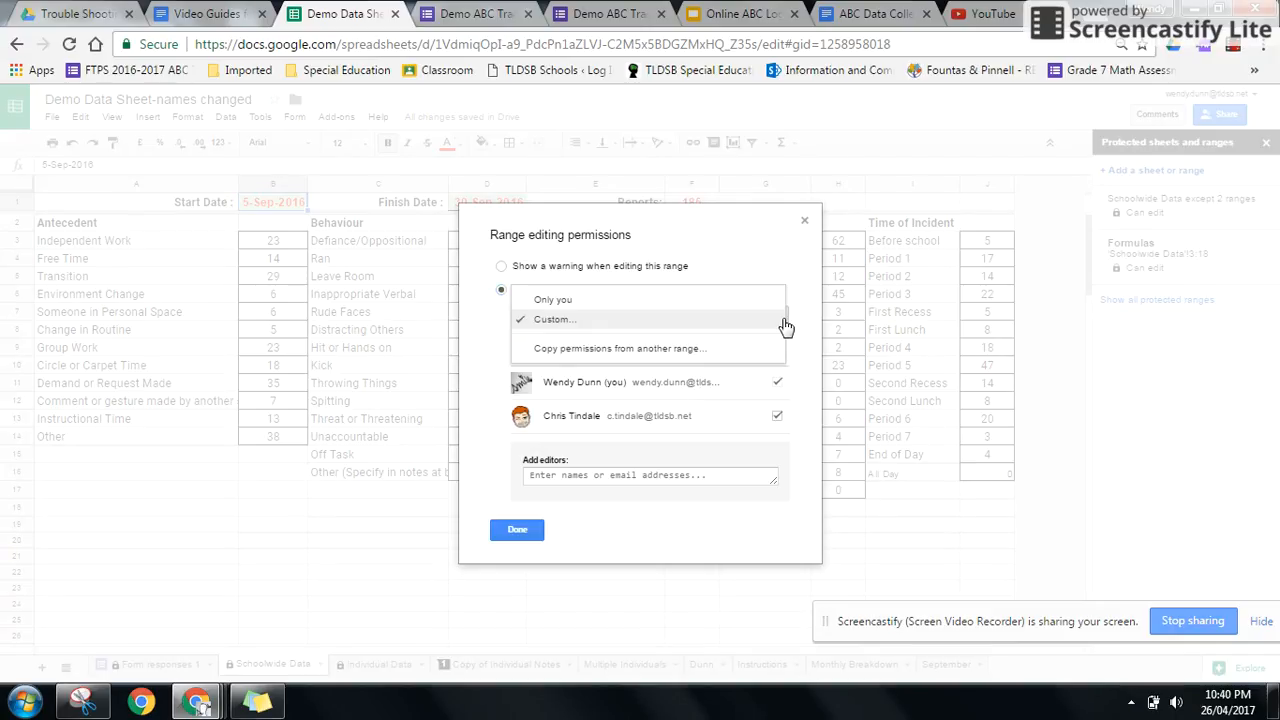
pyautogui.click(729, 327)
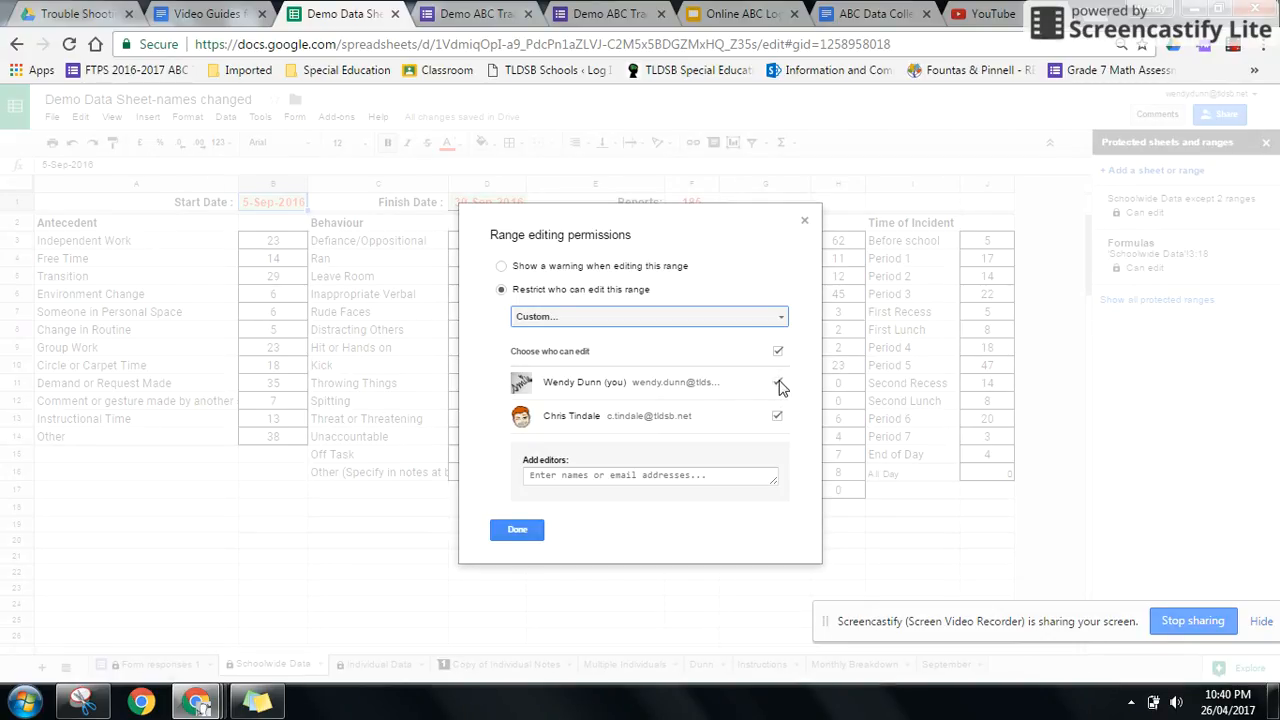
pyautogui.click(778, 416)
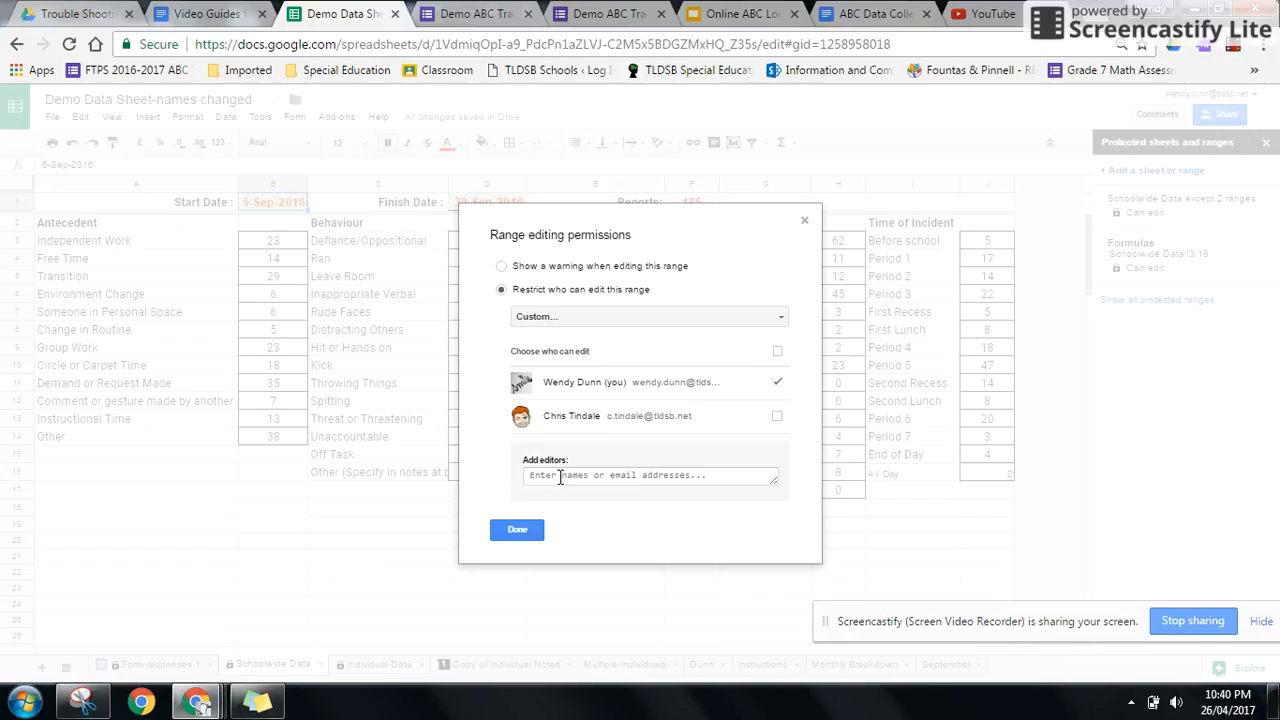
pyautogui.click(778, 417)
pyautogui.click(517, 531)
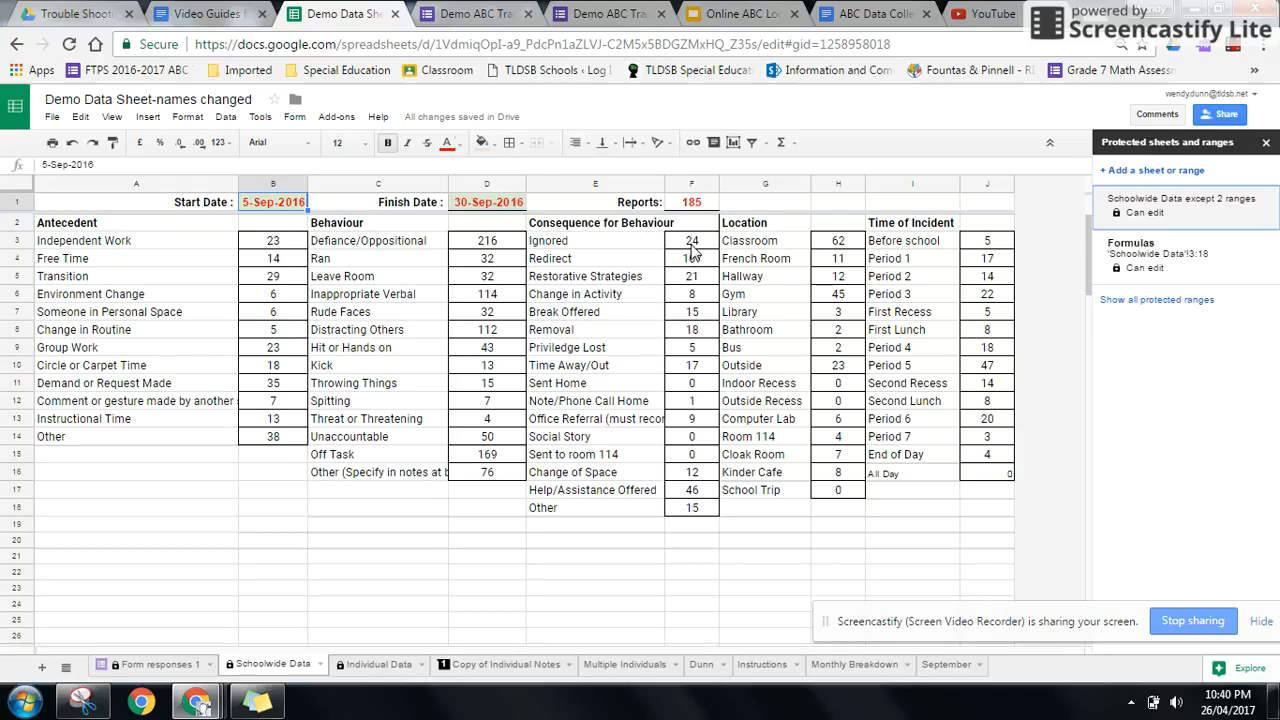
pyautogui.click(487, 207)
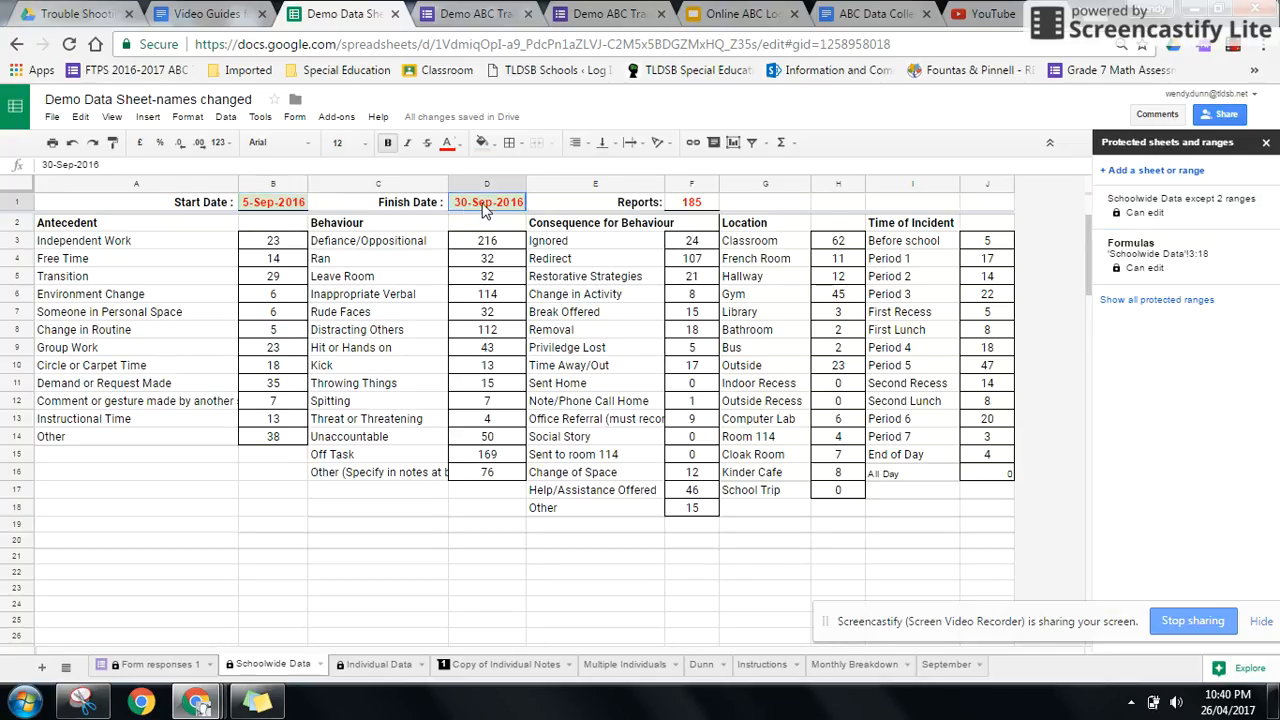
pyautogui.click(284, 204)
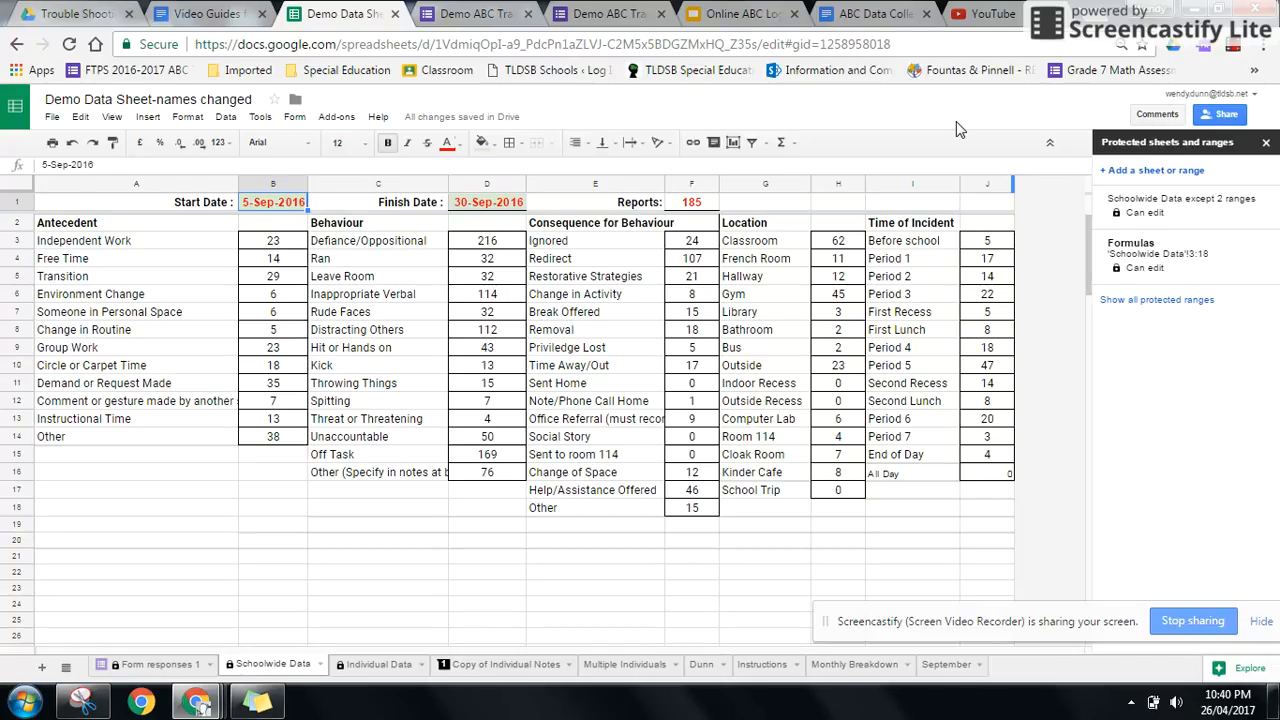
pyautogui.click(1236, 54)
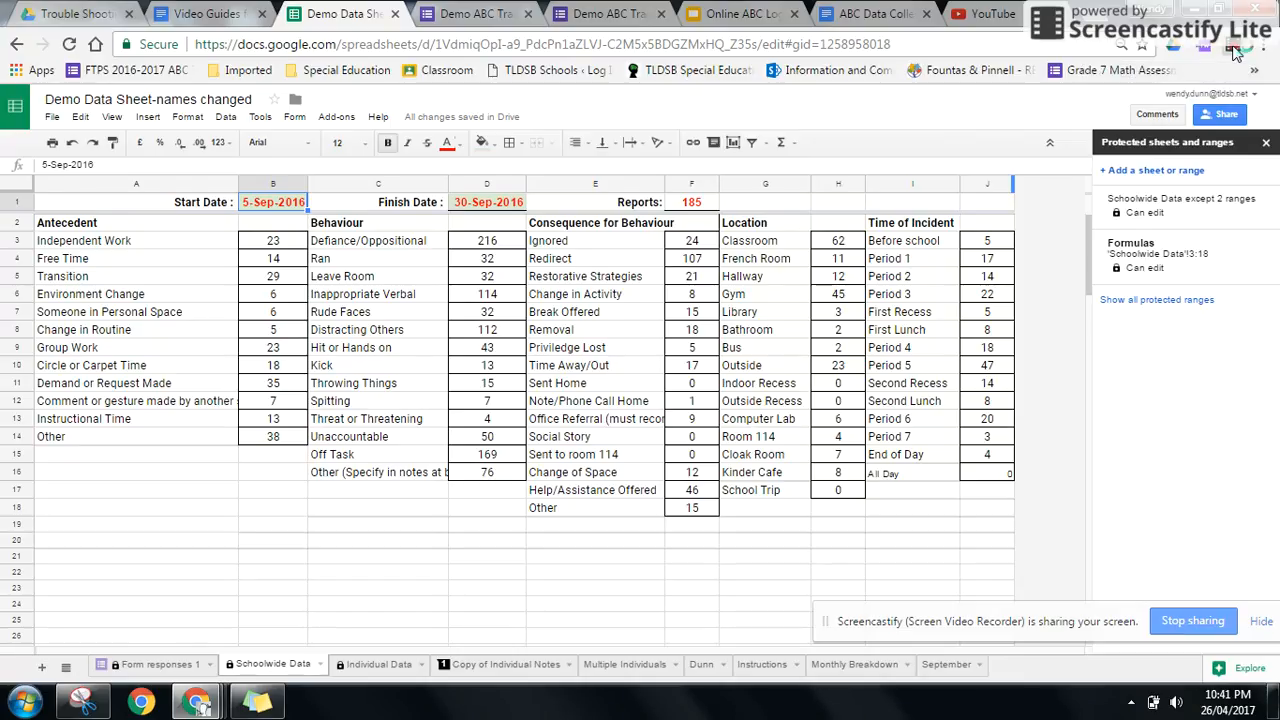
pyautogui.click(1236, 54)
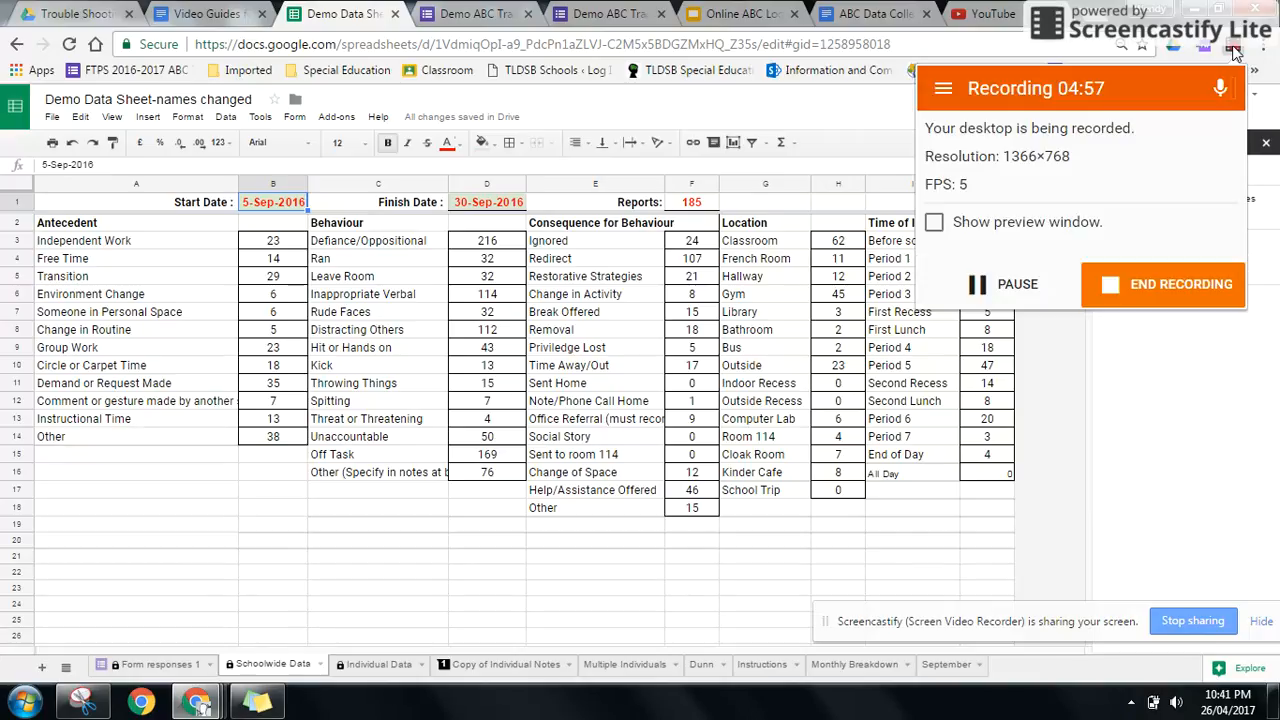